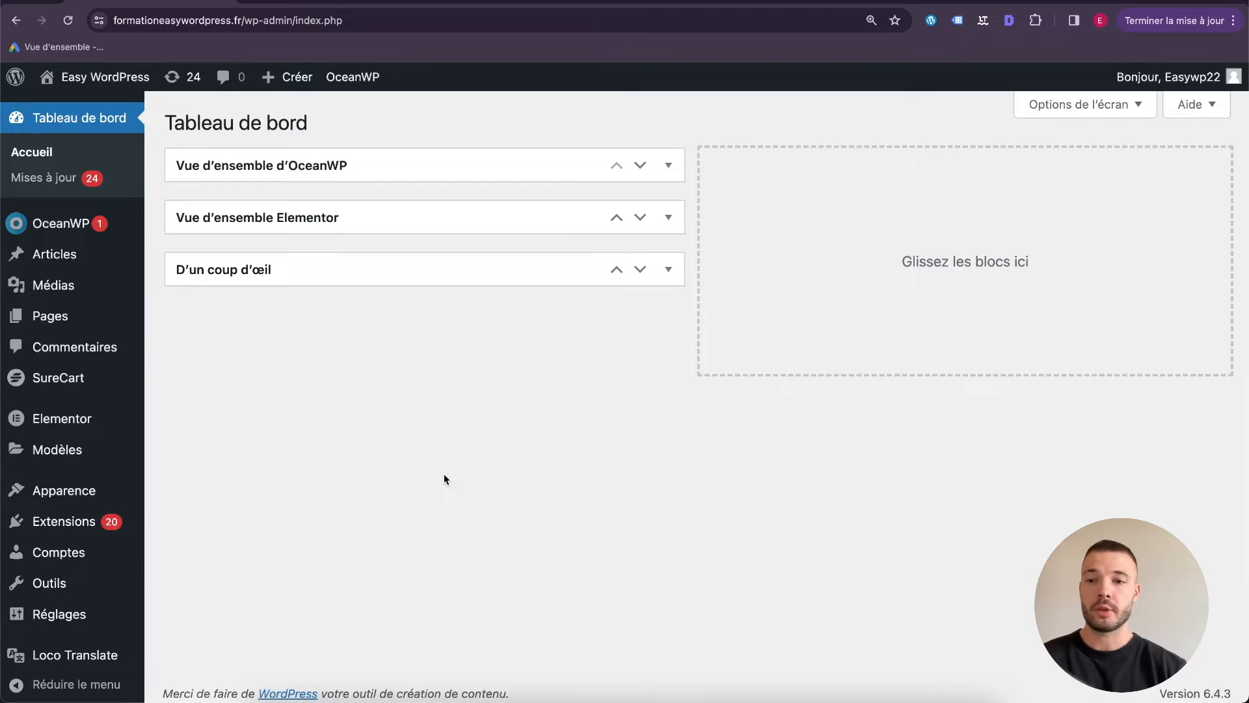
# Search the plugin directory for "updraft plus".
pyautogui.moveTo(97, 521)
pyautogui.click(211, 553)
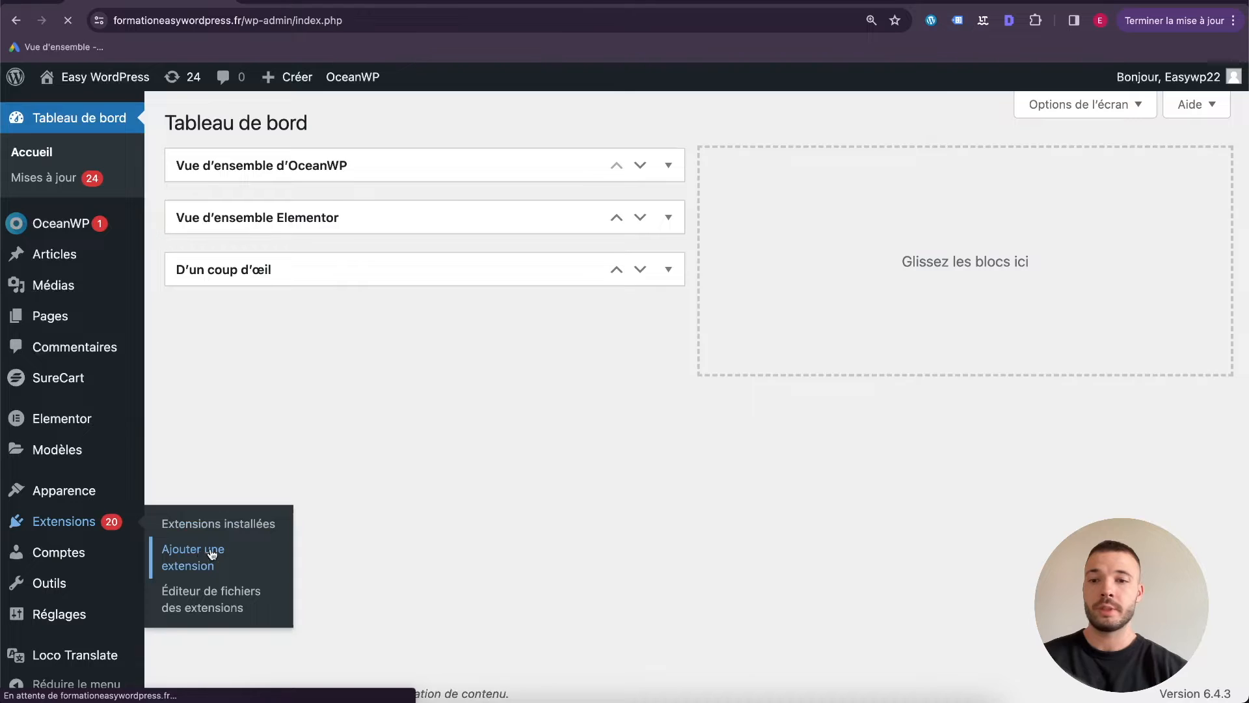
pyautogui.write('updraft plus')
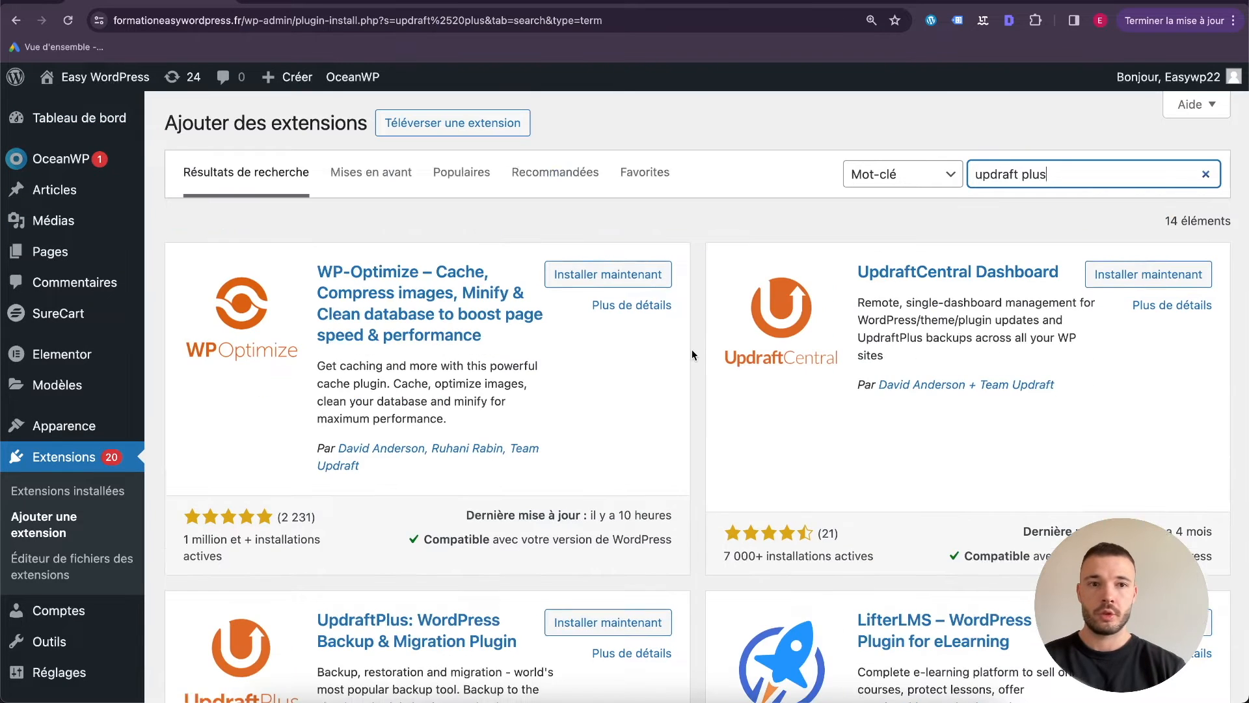
# Install and activate the UpdraftPlus: WordPress Backup & Migration Plugin from the search results.
pyautogui.scroll(-3, 693, 350)
pyautogui.scroll(-2, 692, 349)
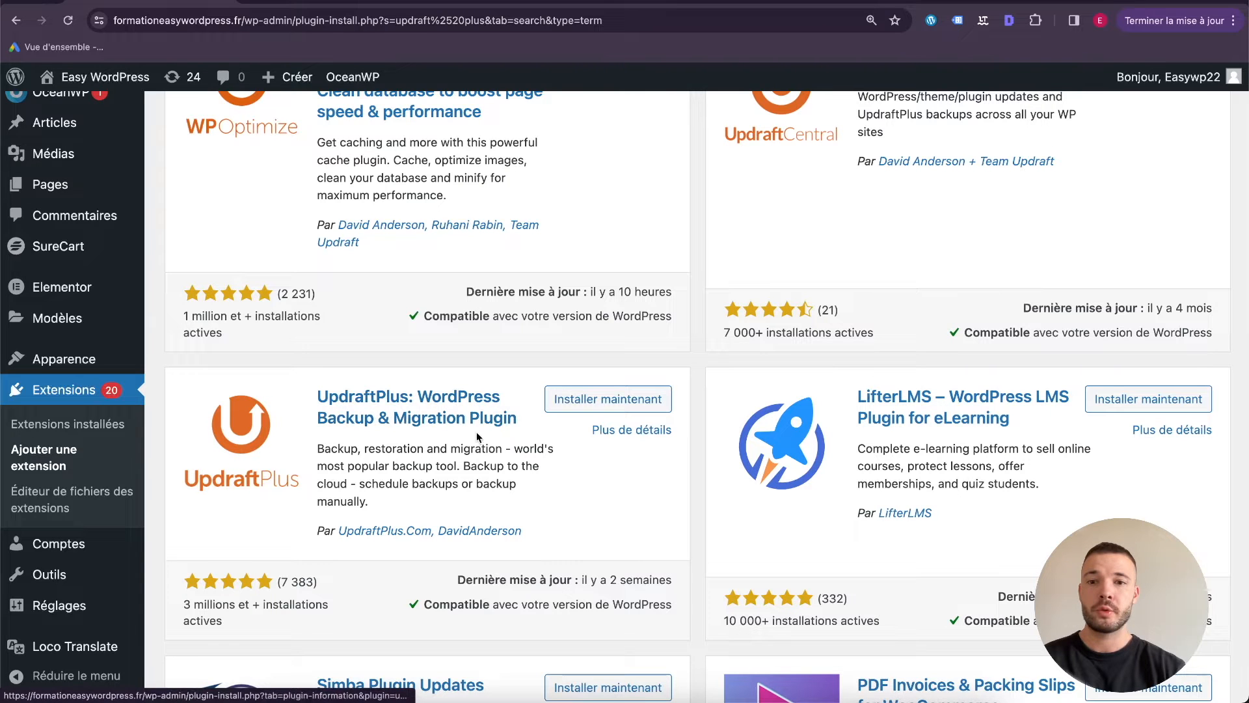
pyautogui.click(638, 400)
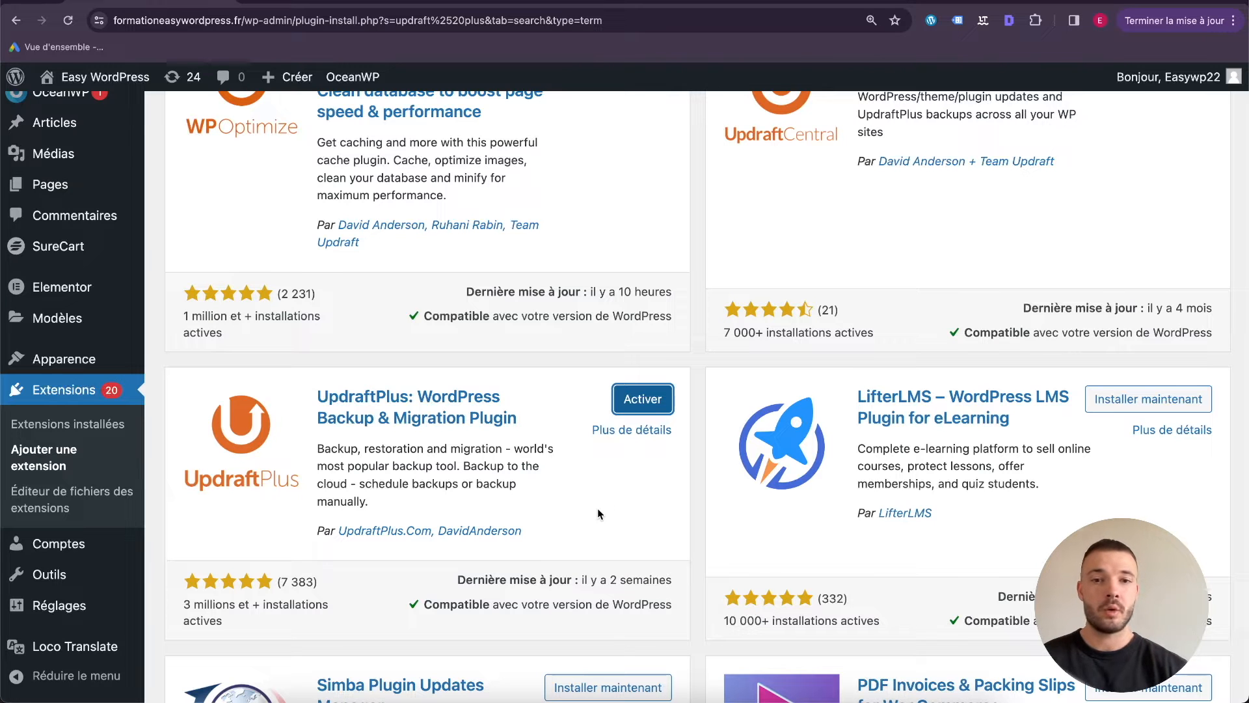
pyautogui.click(643, 399)
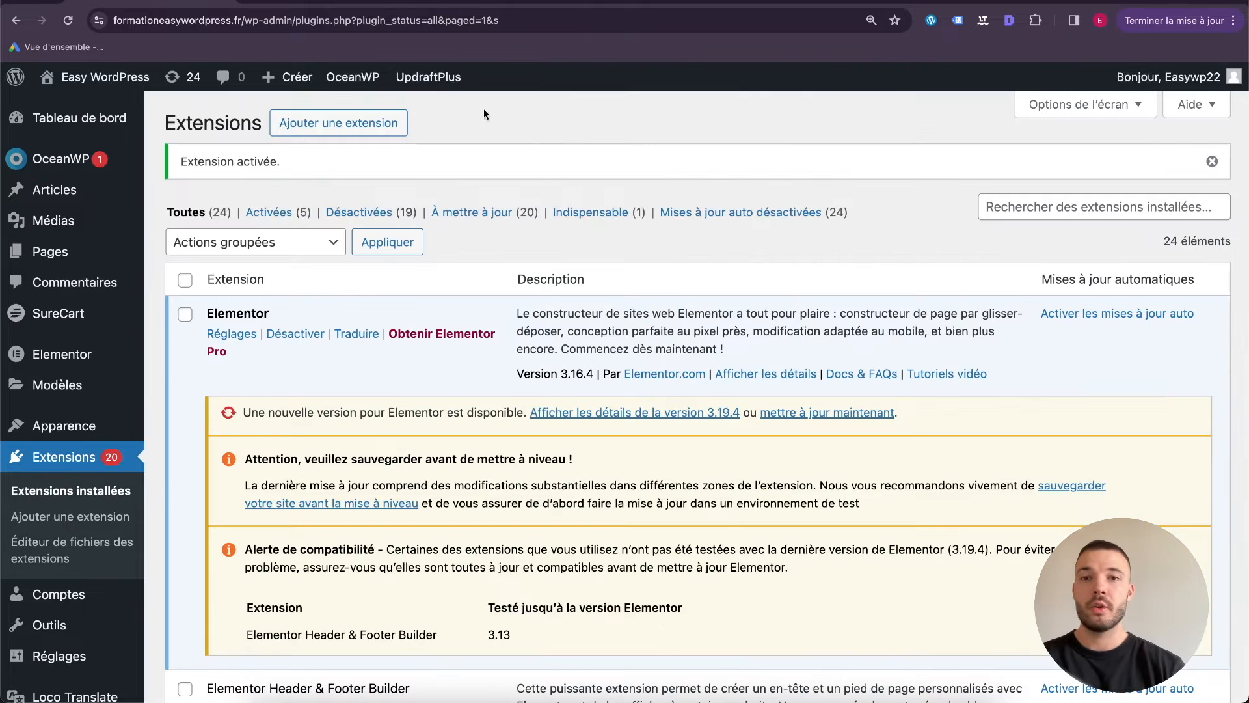
# Open the UpdraftPlus backup and restore page and dismiss the UpdraftPlus Premium notice.
pyautogui.moveTo(408, 79)
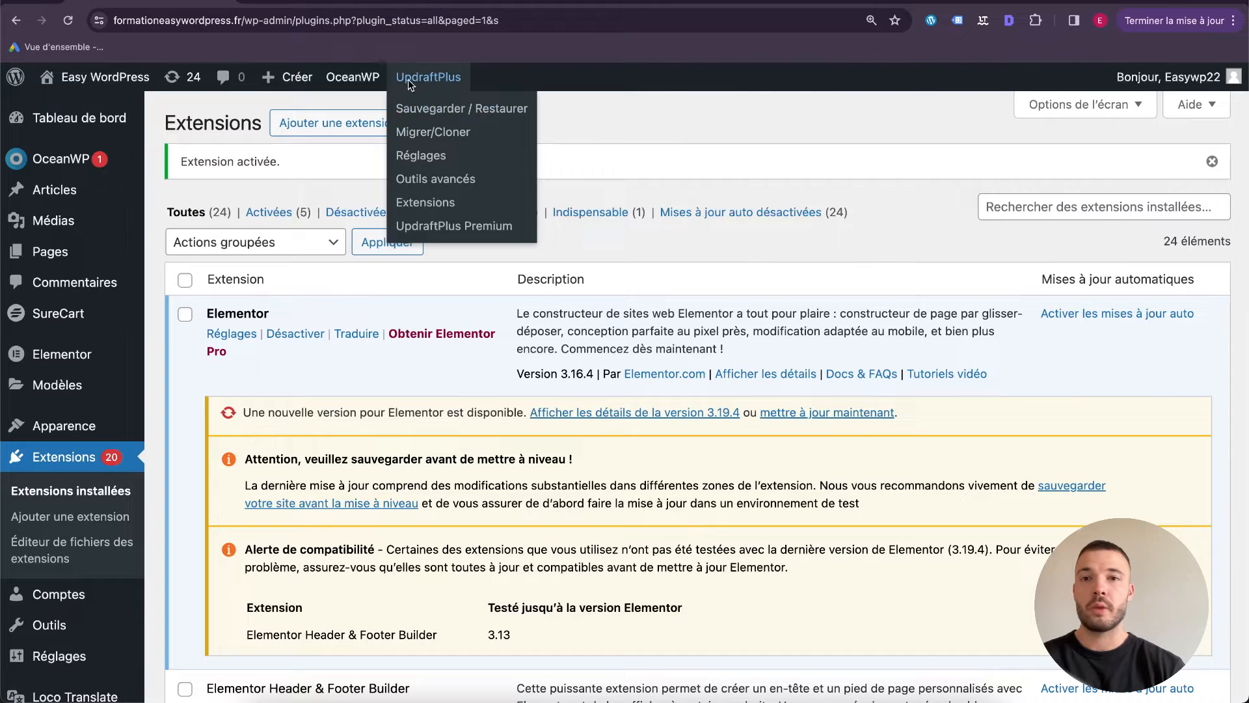
pyautogui.click(456, 110)
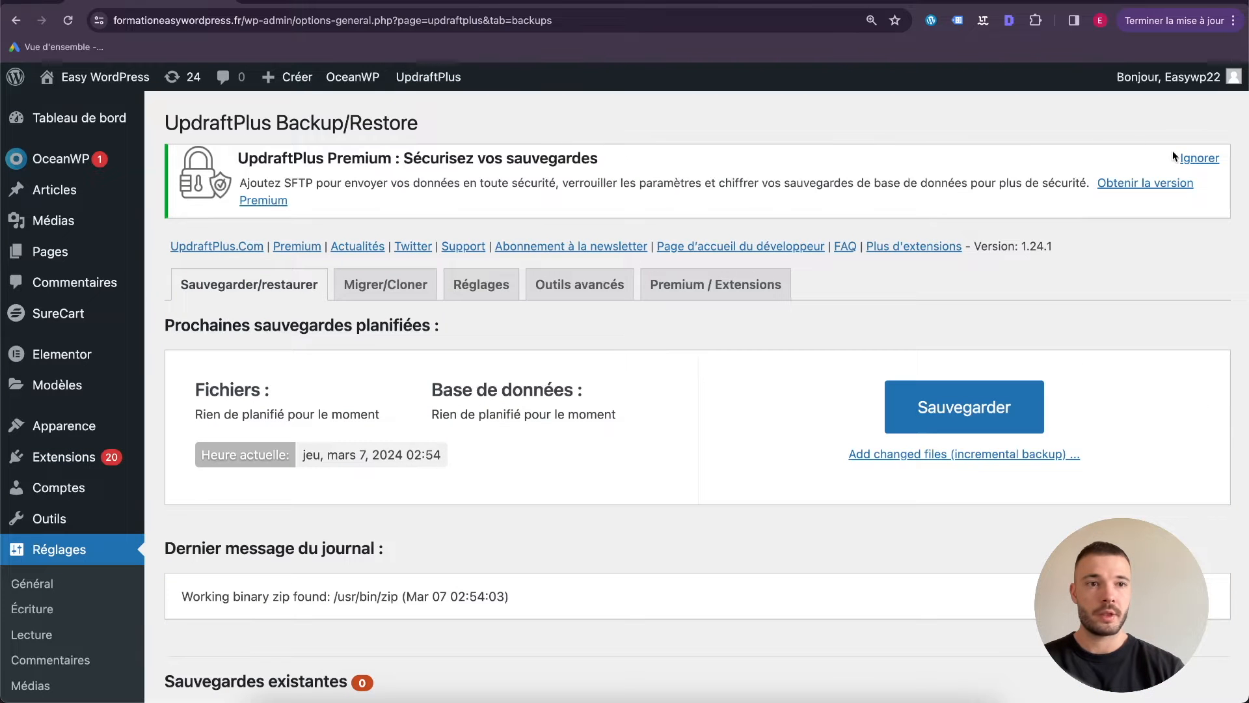
pyautogui.click(1198, 158)
pyautogui.scroll(-4, 507, 388)
pyautogui.scroll(4, 507, 388)
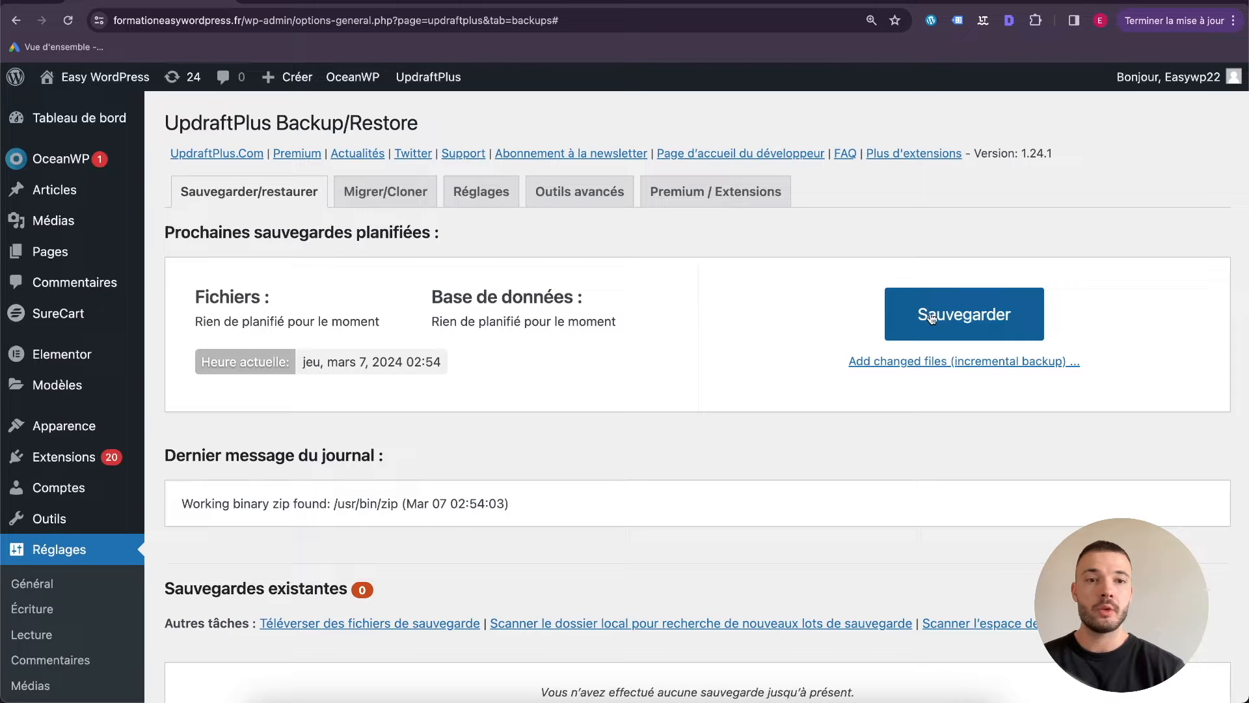
# Create a new backup including the database and files, allow only its manual deletion, and close the completion message.
pyautogui.click(974, 315)
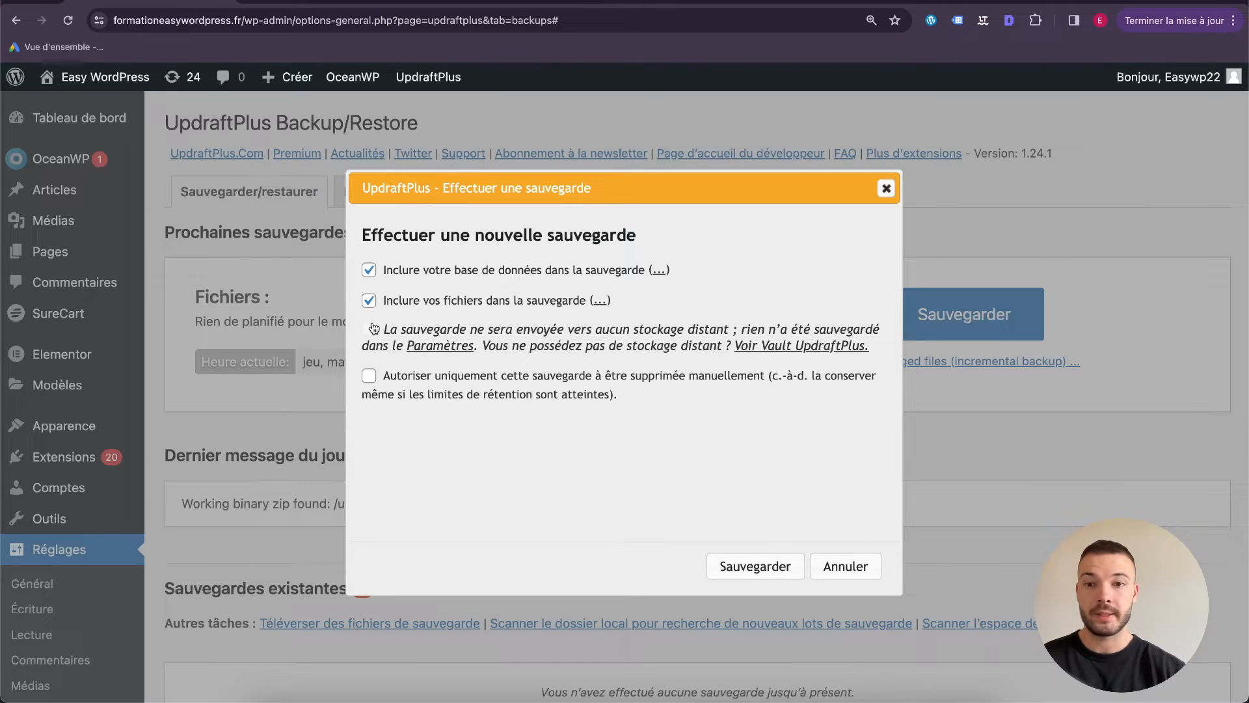
pyautogui.click(369, 376)
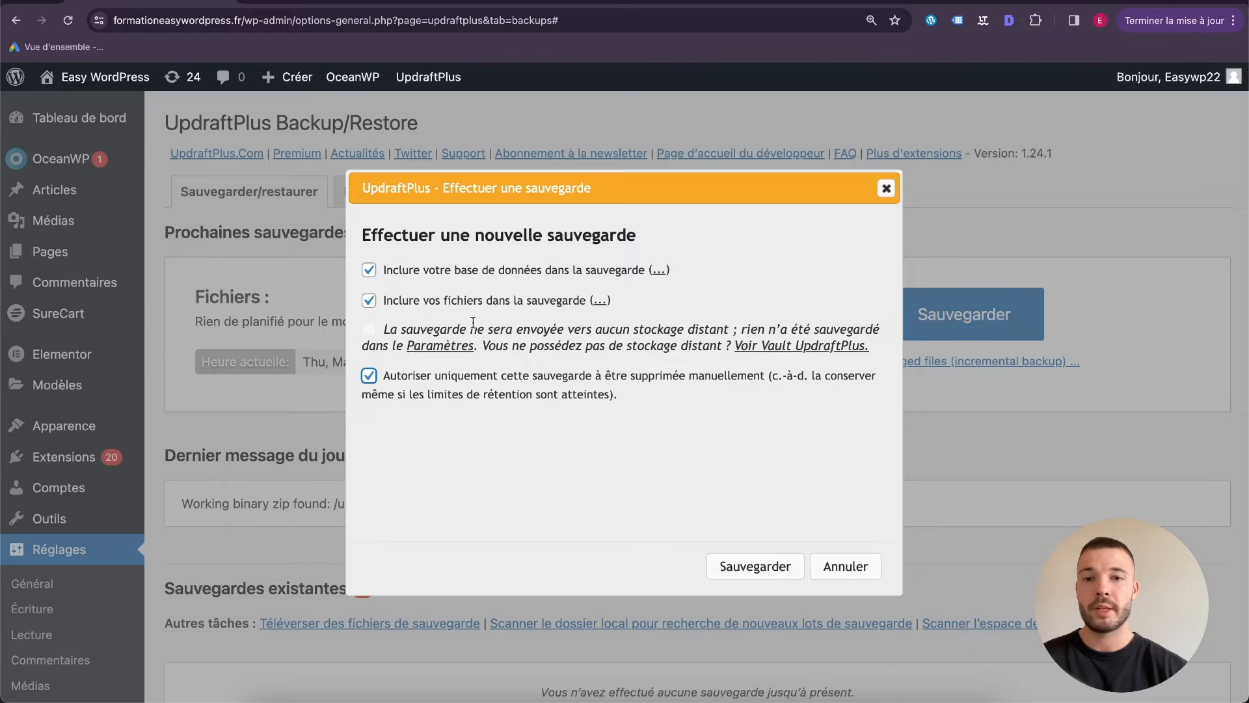
pyautogui.click(742, 564)
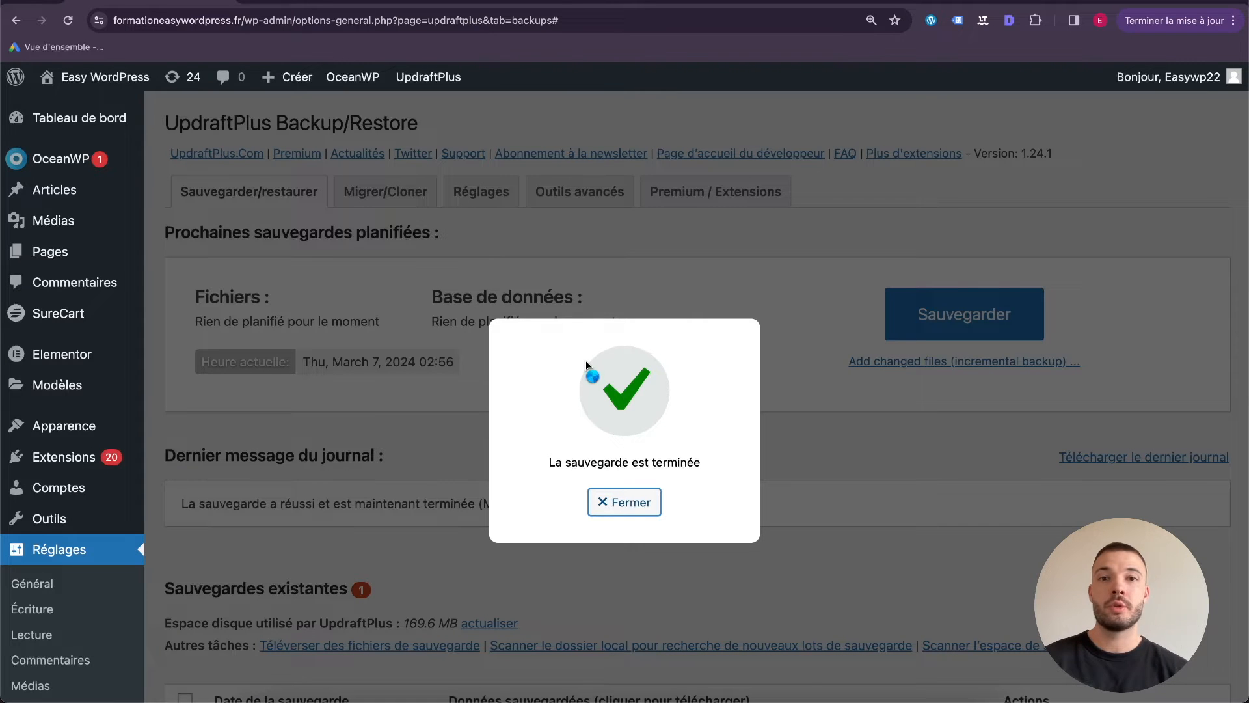
pyautogui.click(623, 501)
# Prepare a restore of the existing backup with all components selected, including the database, and cancel it before restoring.
pyautogui.scroll(-3, 643, 454)
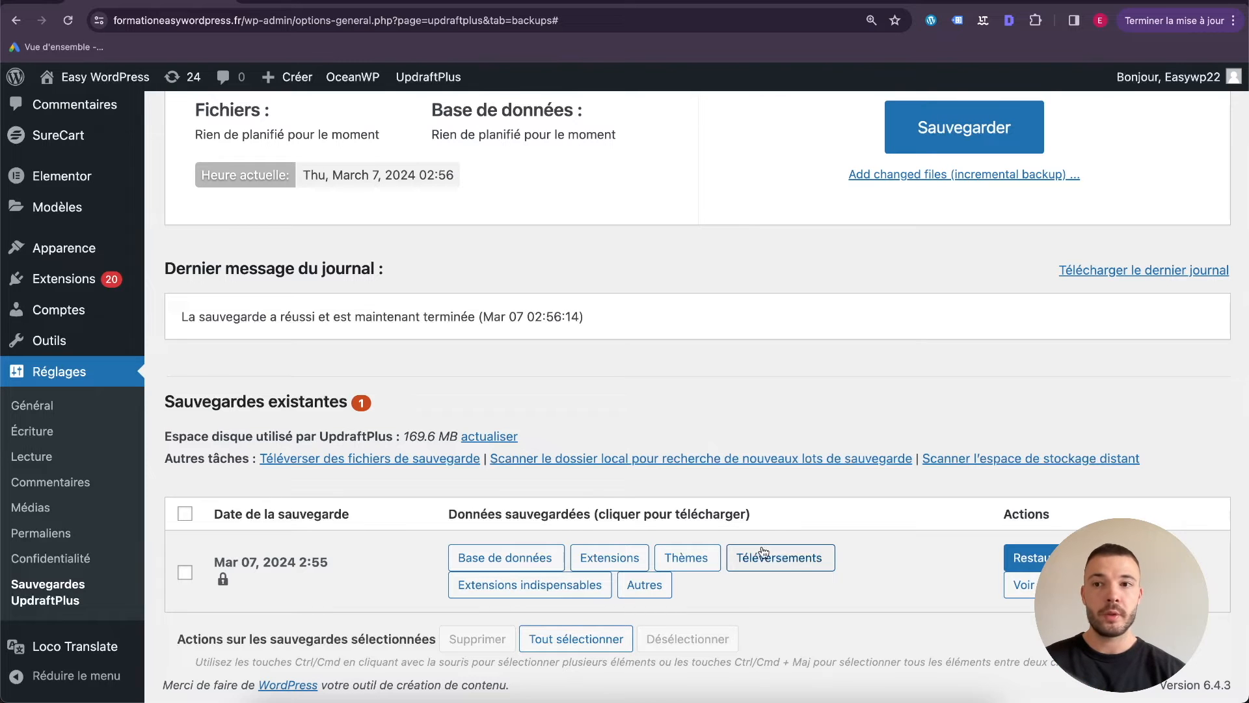
pyautogui.scroll(3, 338, 435)
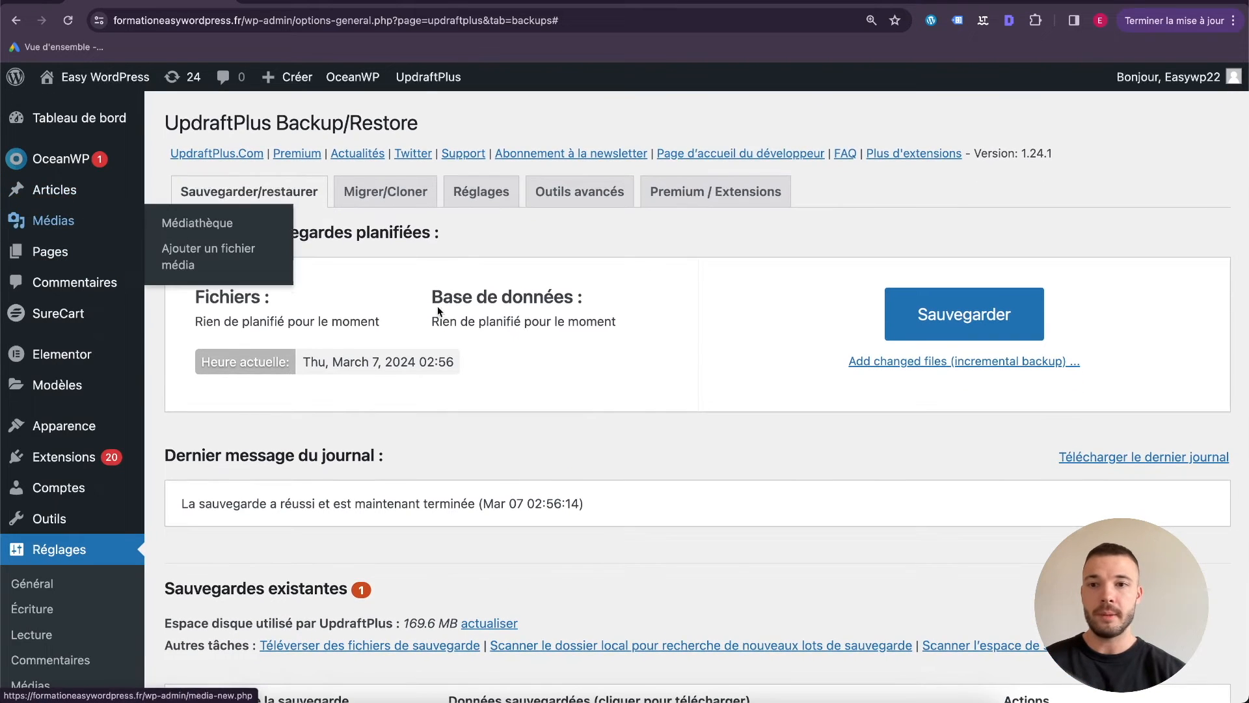
pyautogui.scroll(-3, 358, 278)
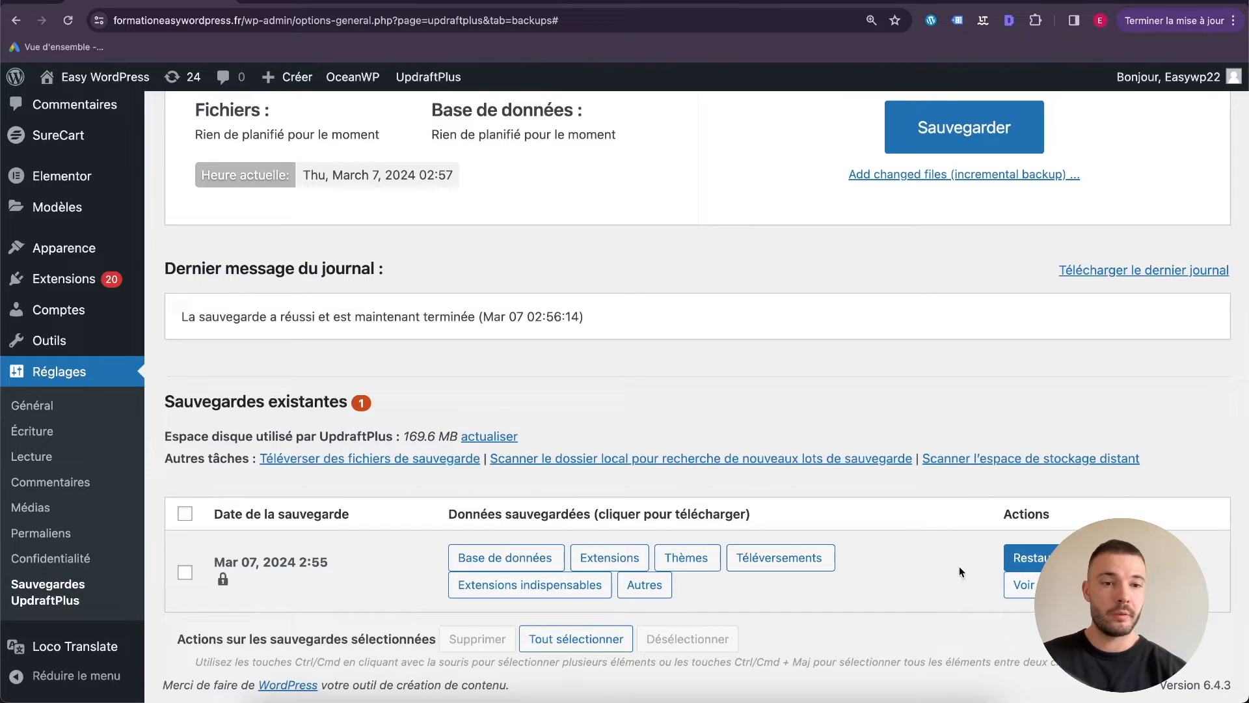
pyautogui.click(1032, 560)
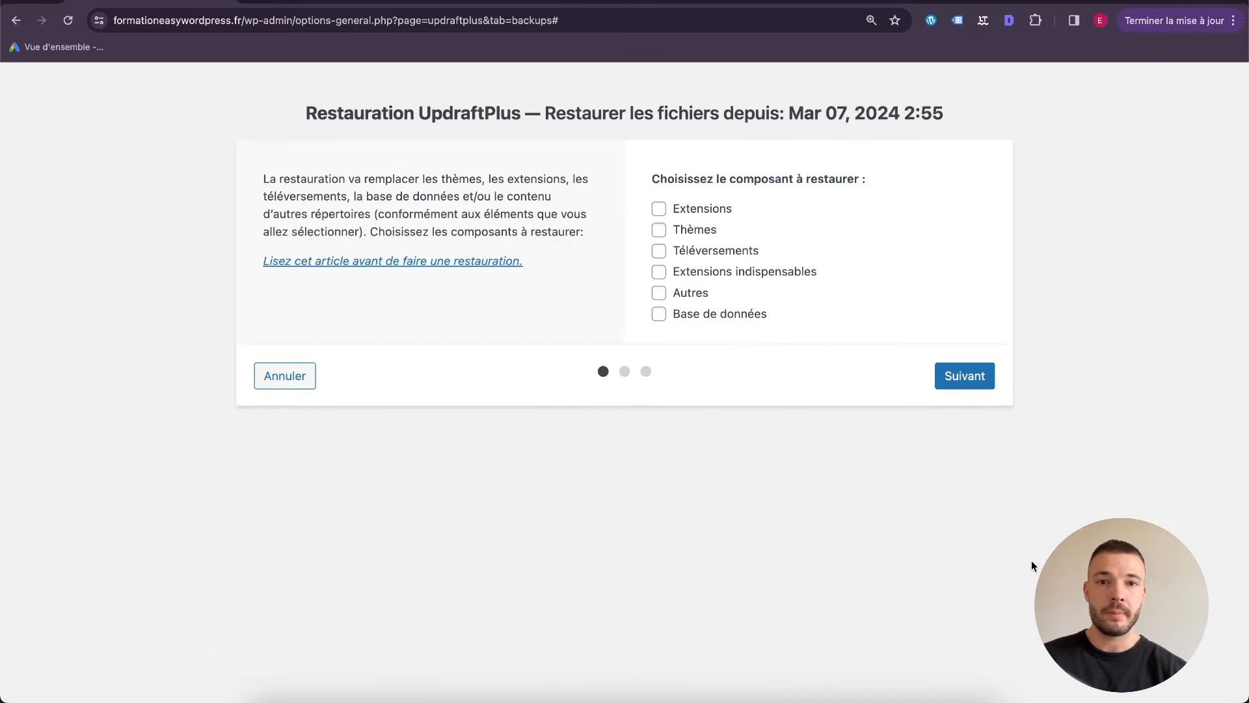
pyautogui.click(708, 315)
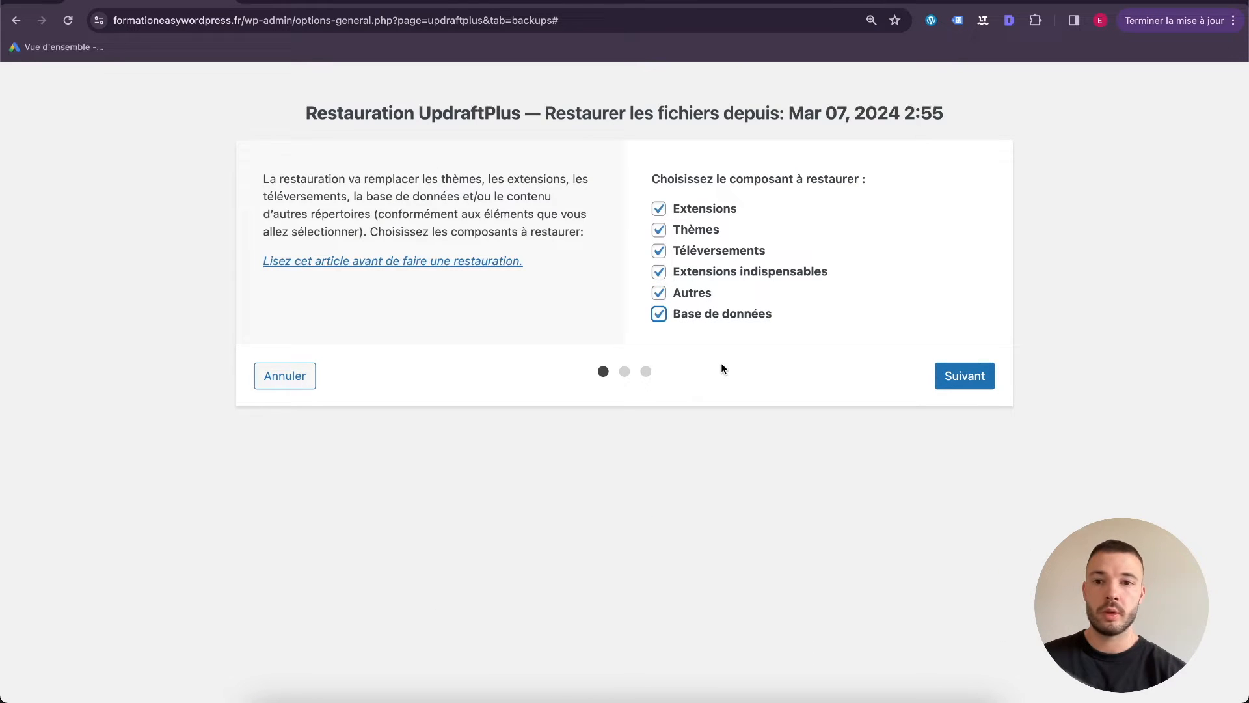
pyautogui.click(967, 380)
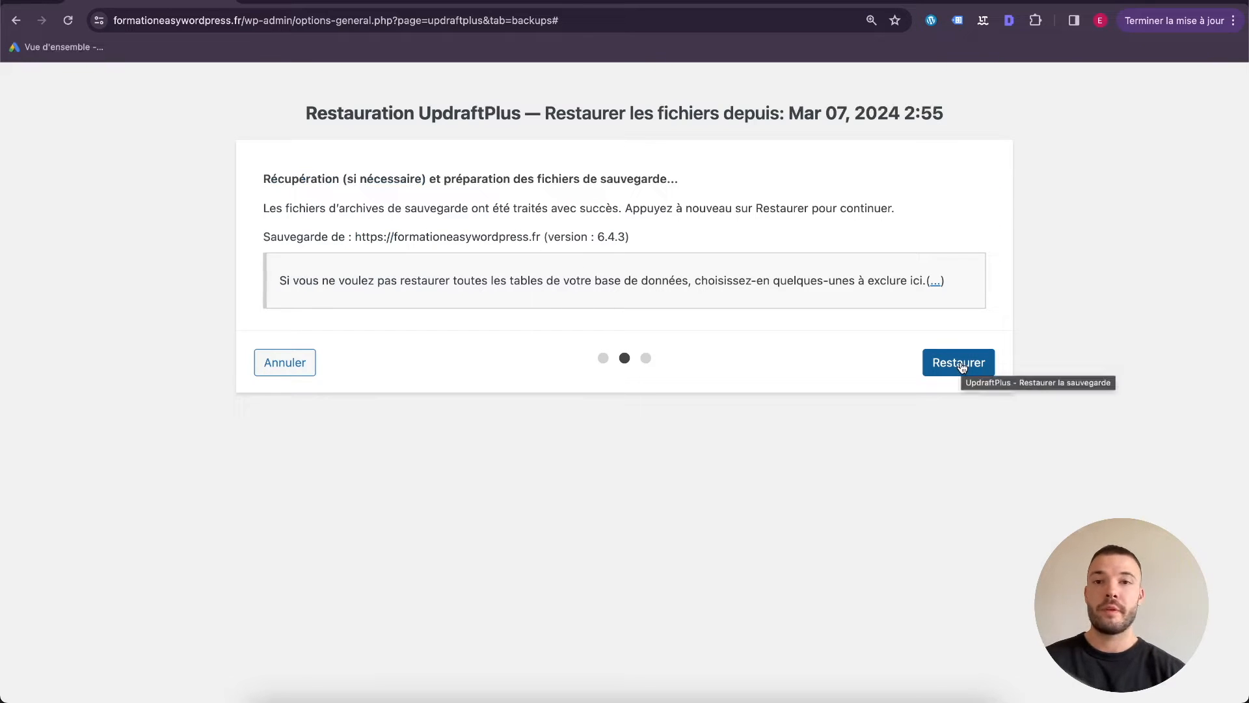
pyautogui.click(287, 362)
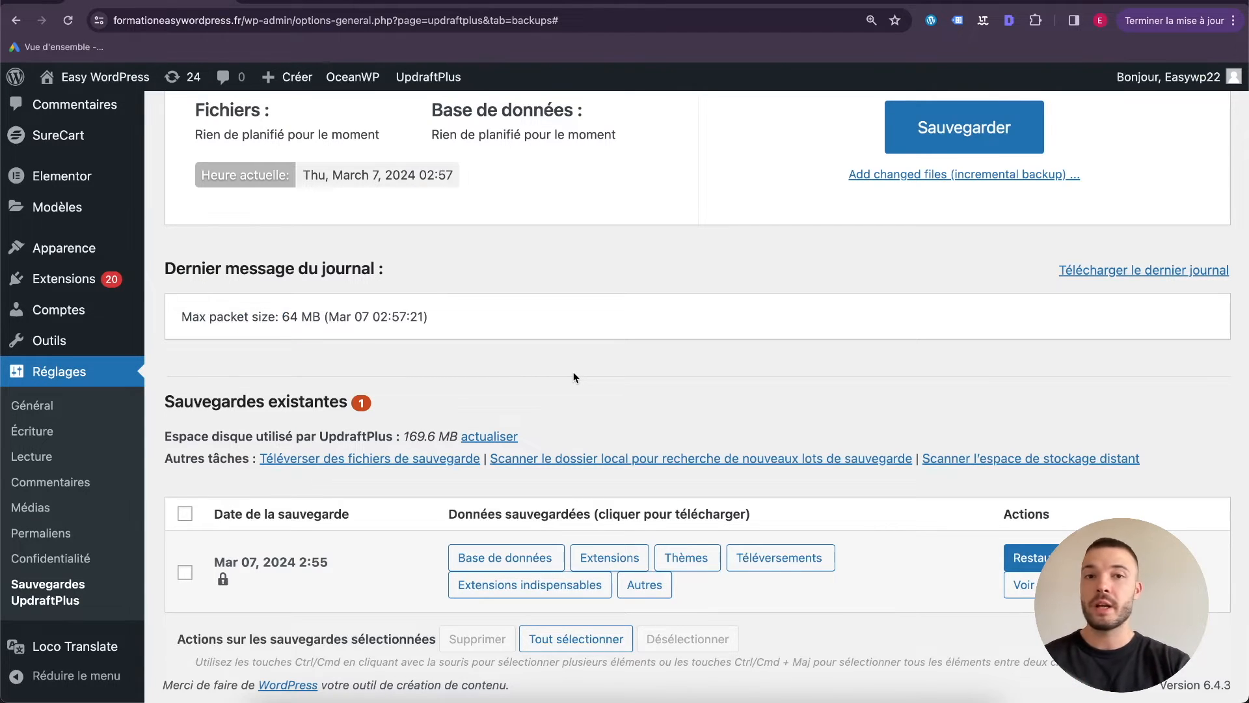
pyautogui.scroll(3, 617, 369)
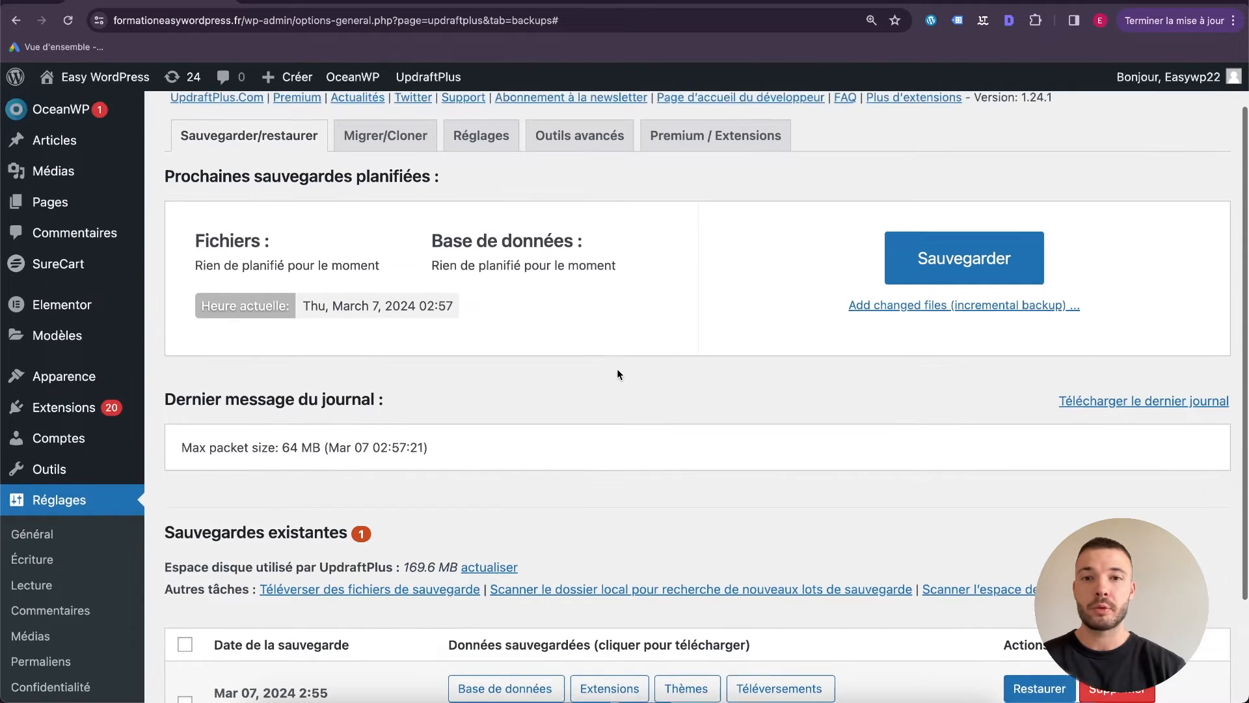
pyautogui.scroll(-3, 617, 368)
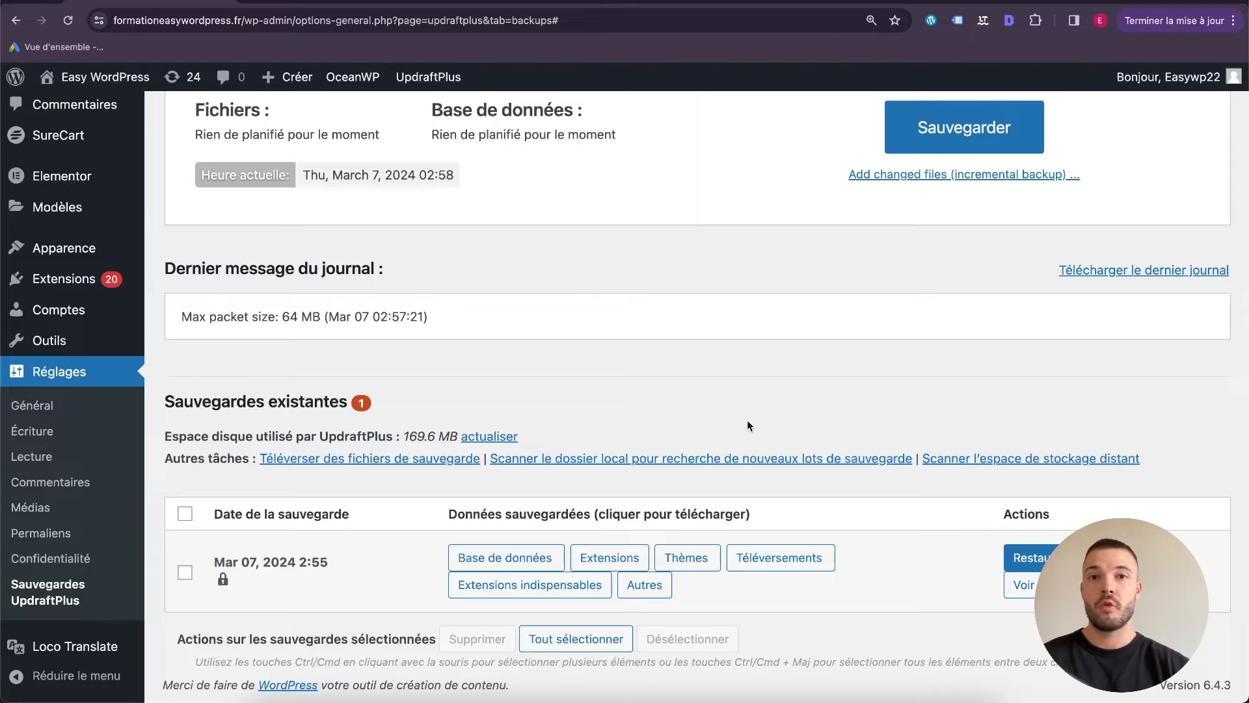
pyautogui.scroll(3, 748, 423)
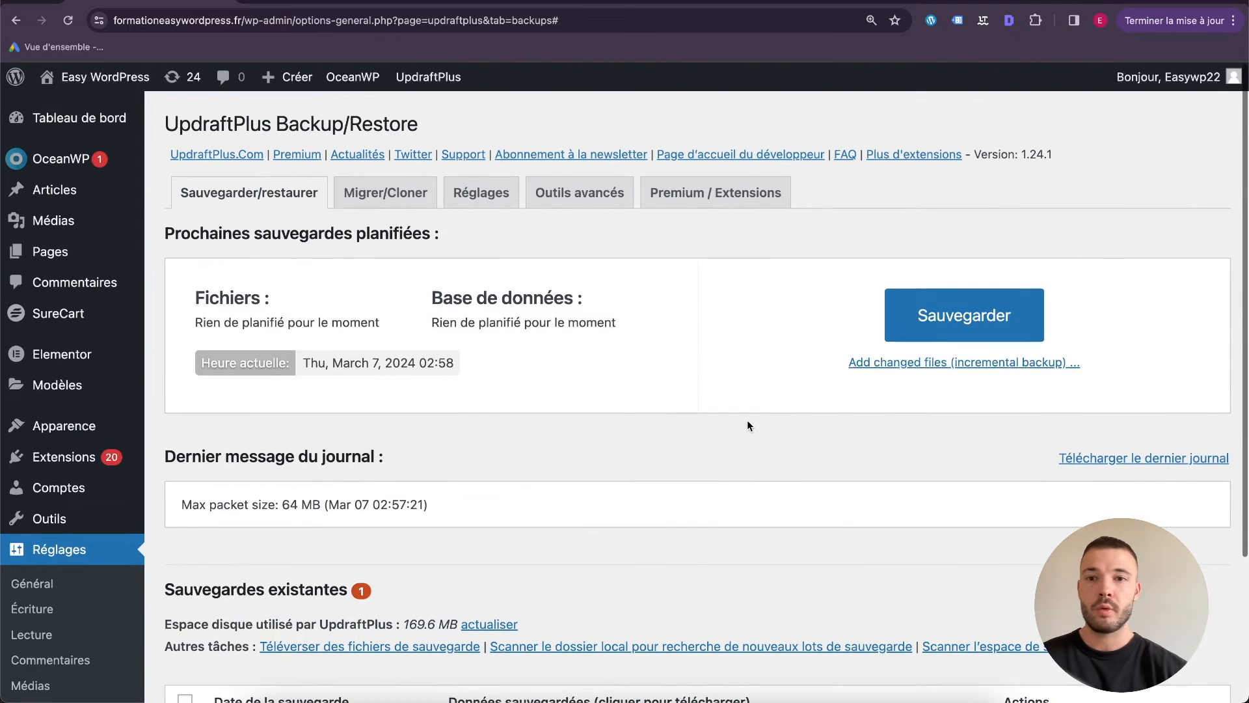
pyautogui.click(481, 194)
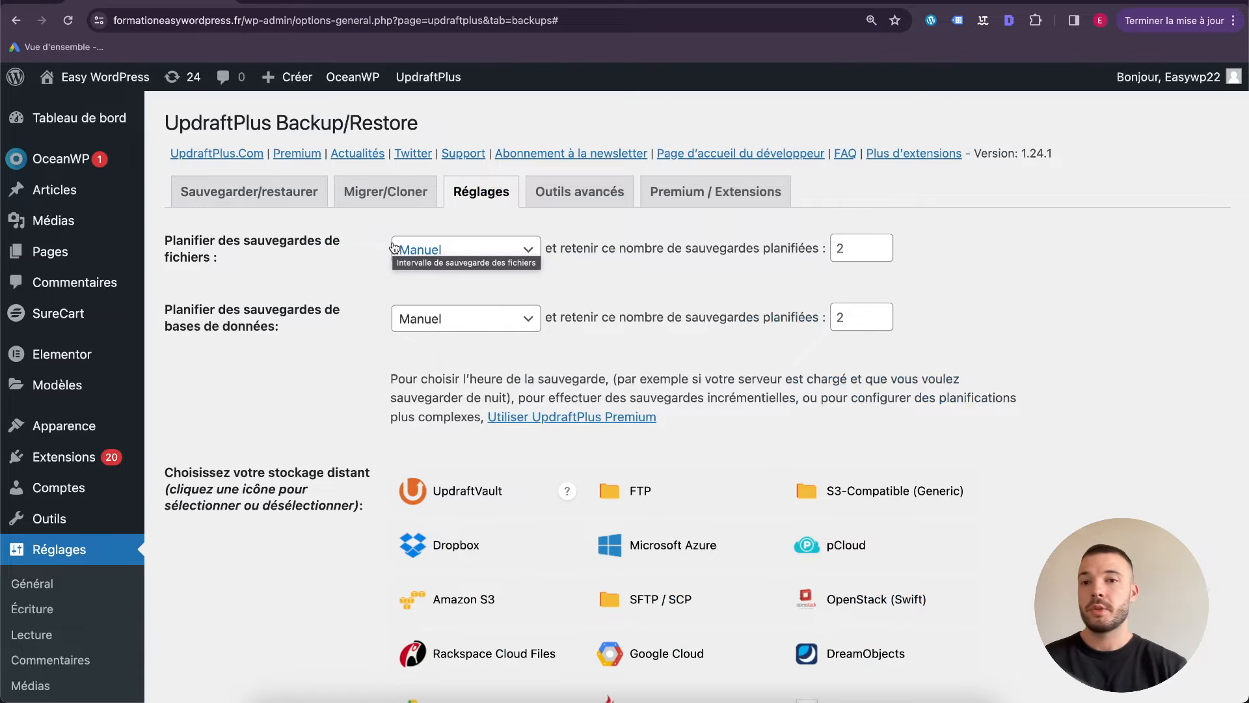
pyautogui.click(285, 206)
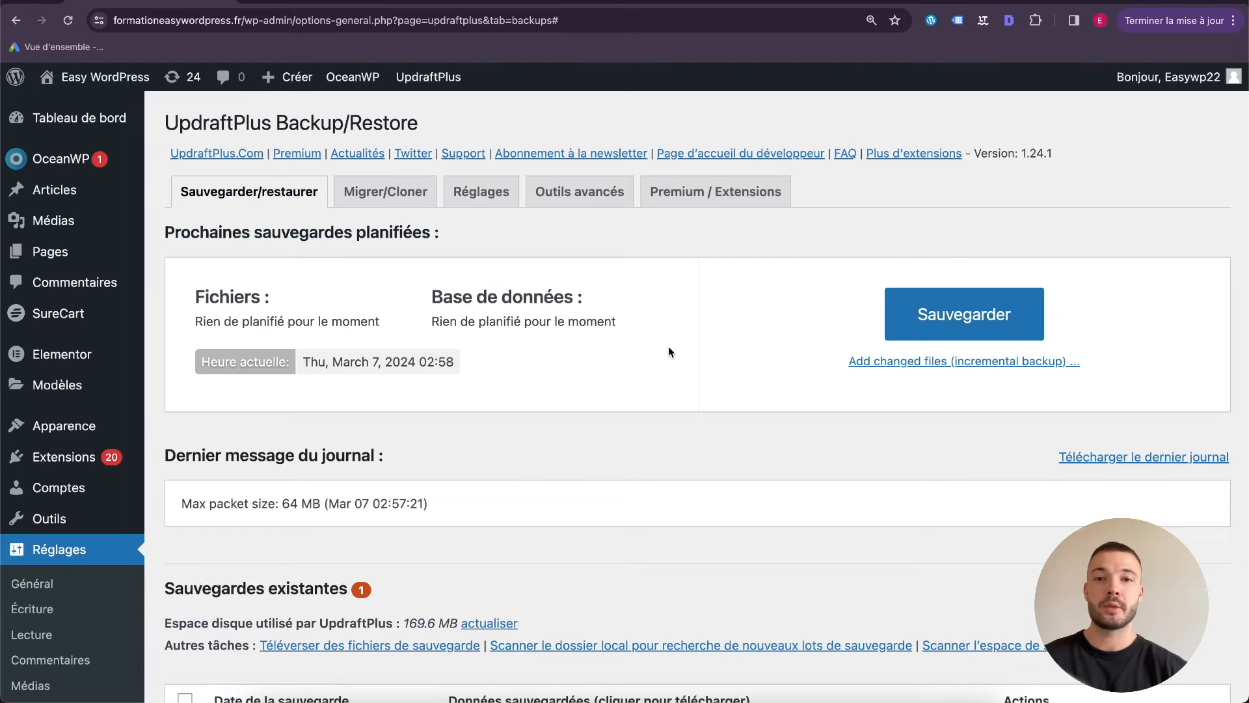
# Set the scheduled file backups and the scheduled database backups in the UpdraftPlus settings to Weekly.
pyautogui.click(497, 203)
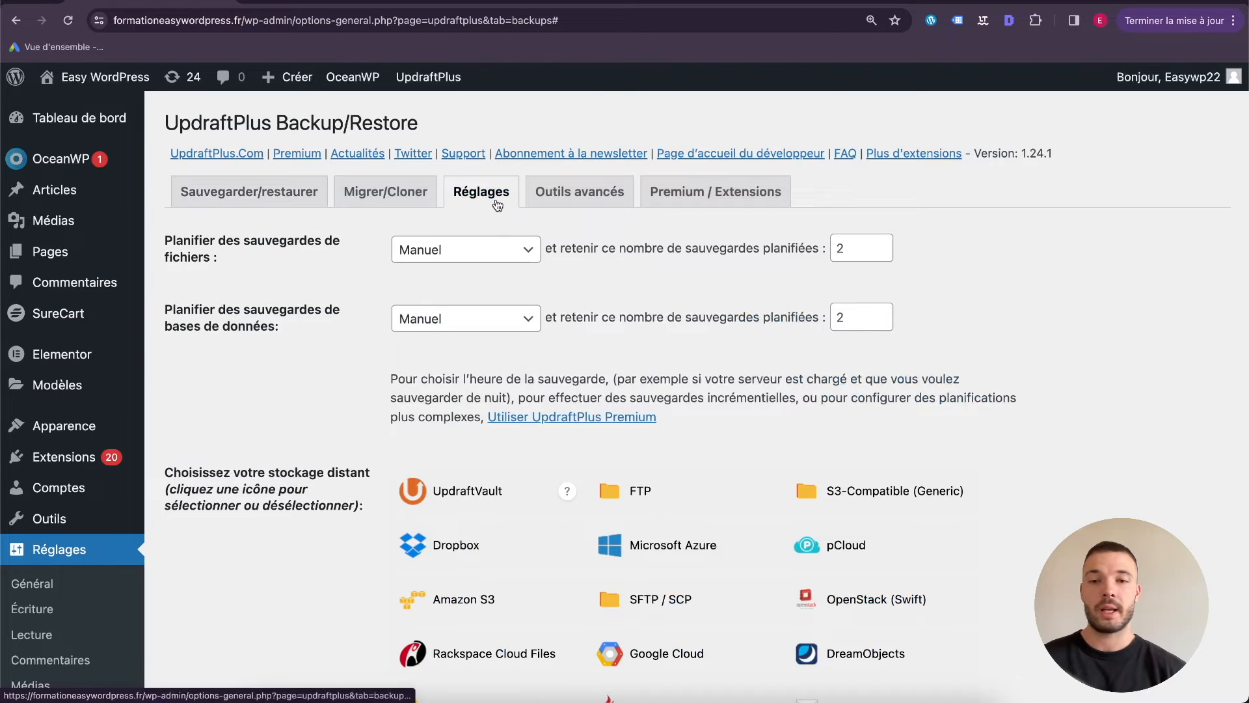
pyautogui.click(485, 246)
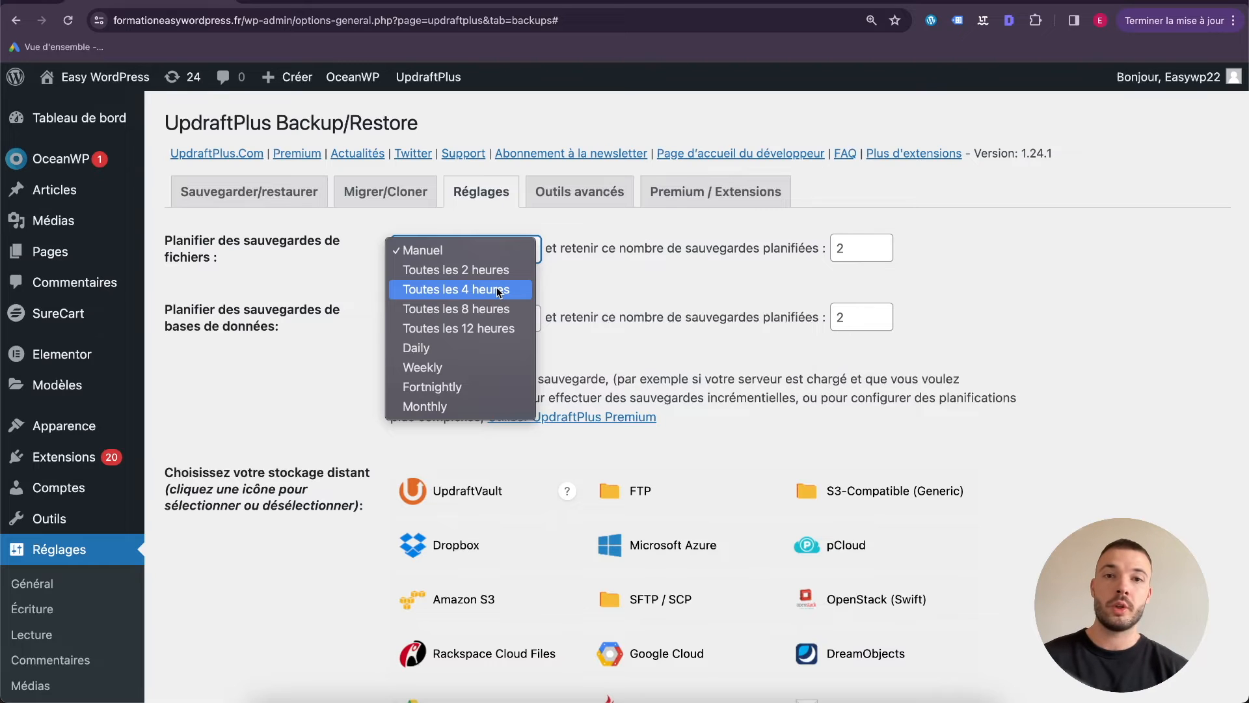
pyautogui.click(462, 368)
pyautogui.click(461, 318)
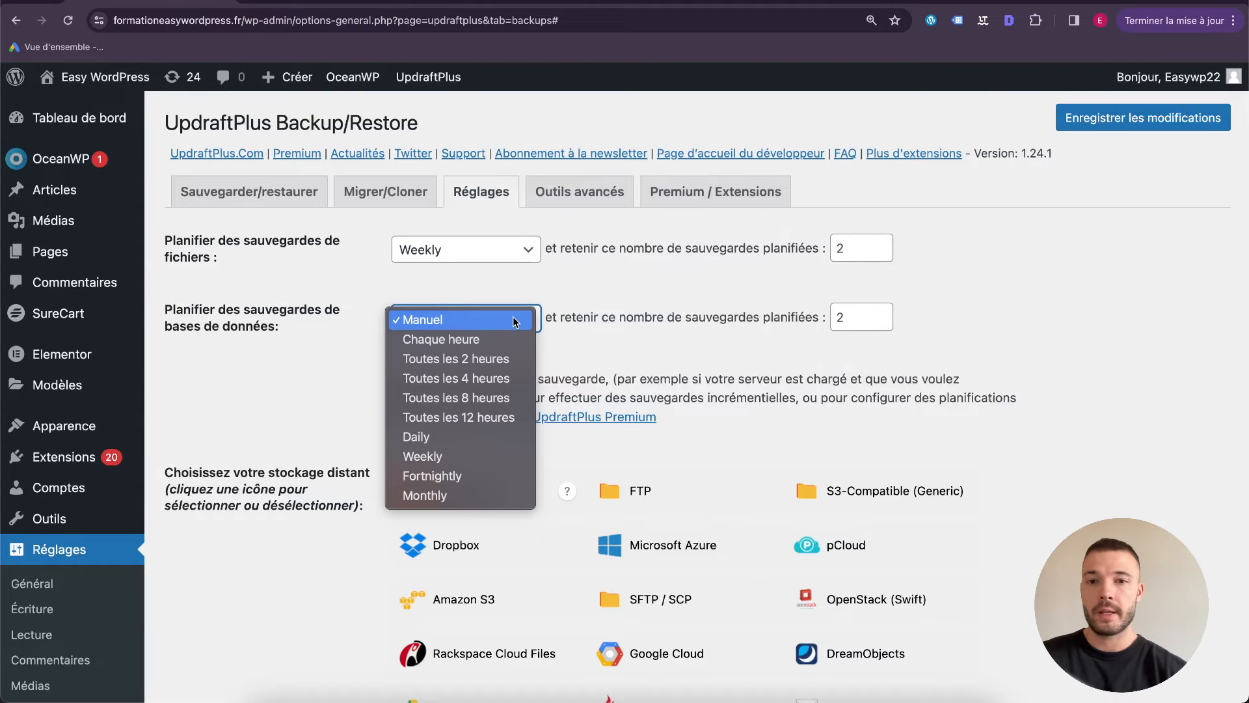
pyautogui.click(458, 457)
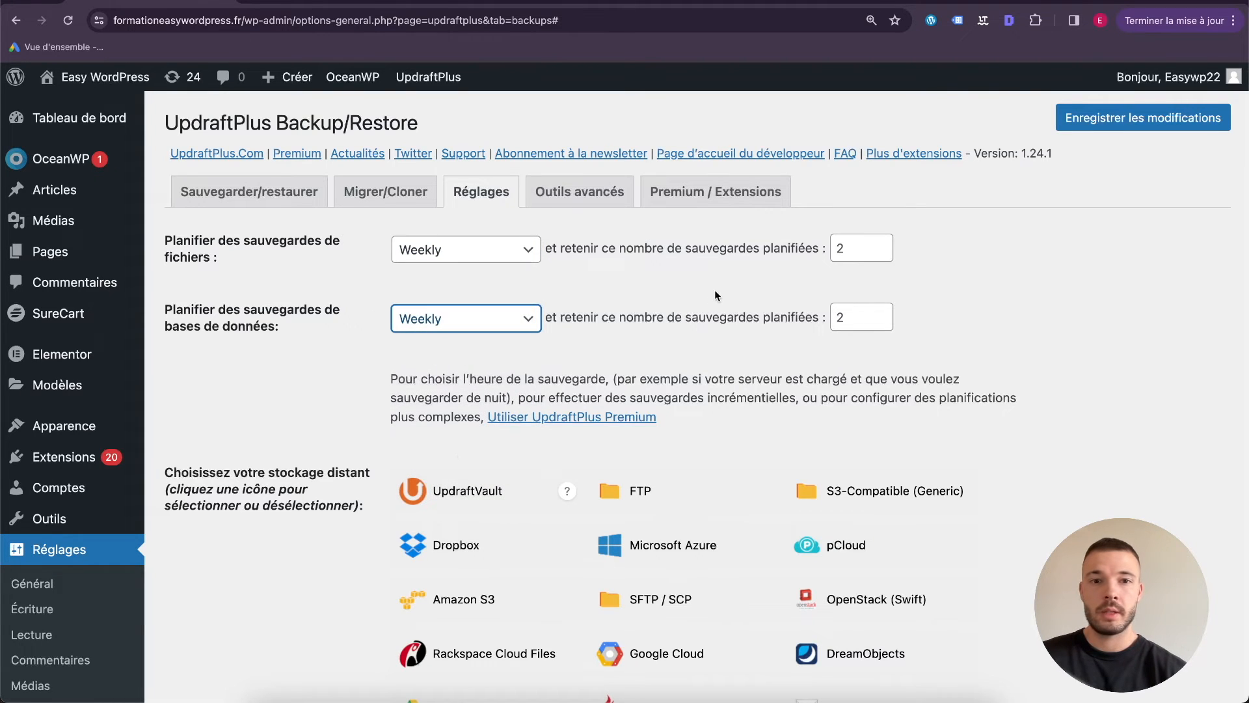
pyautogui.doubleClick(851, 248)
pyautogui.doubleClick(864, 327)
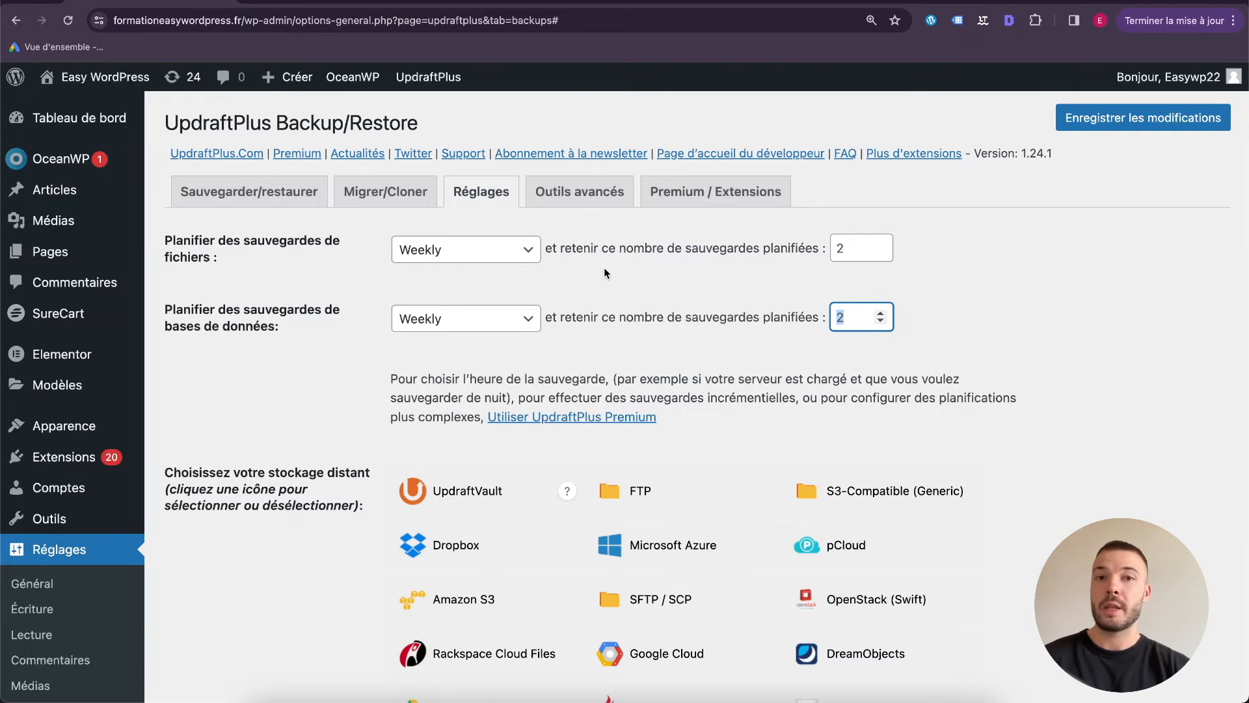
pyautogui.scroll(-3, 604, 272)
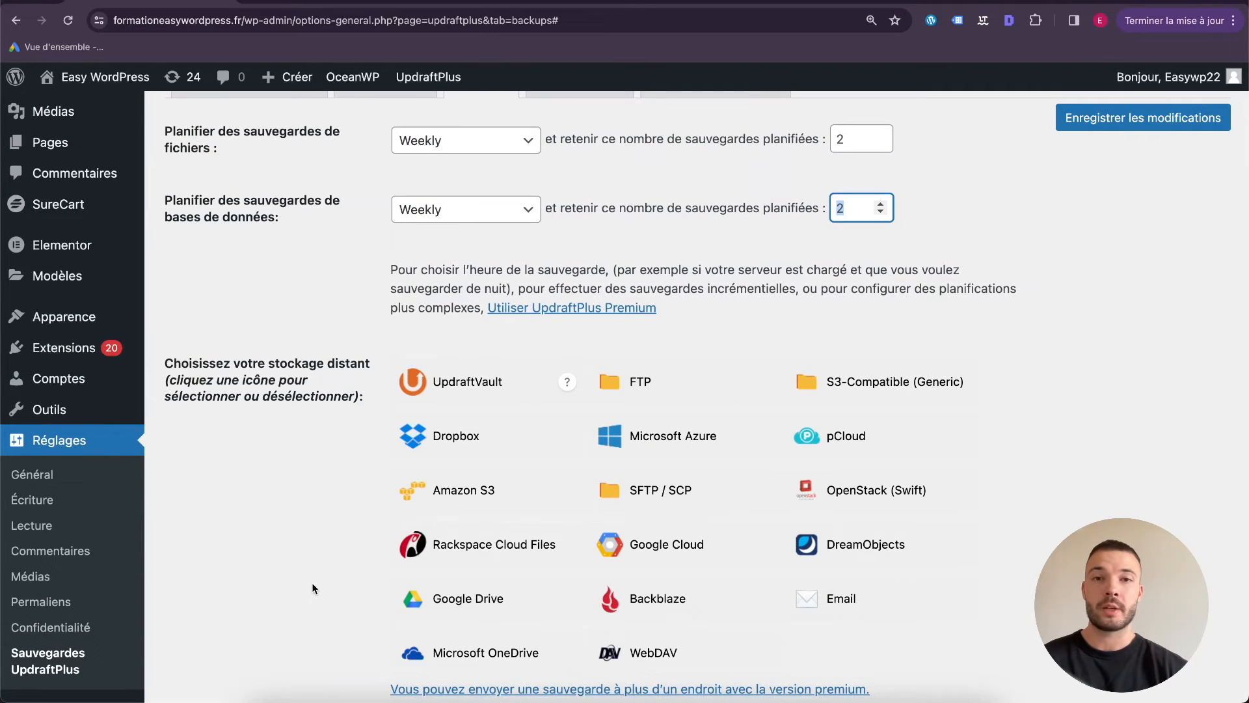
pyautogui.scroll(3, 416, 455)
pyautogui.click(505, 238)
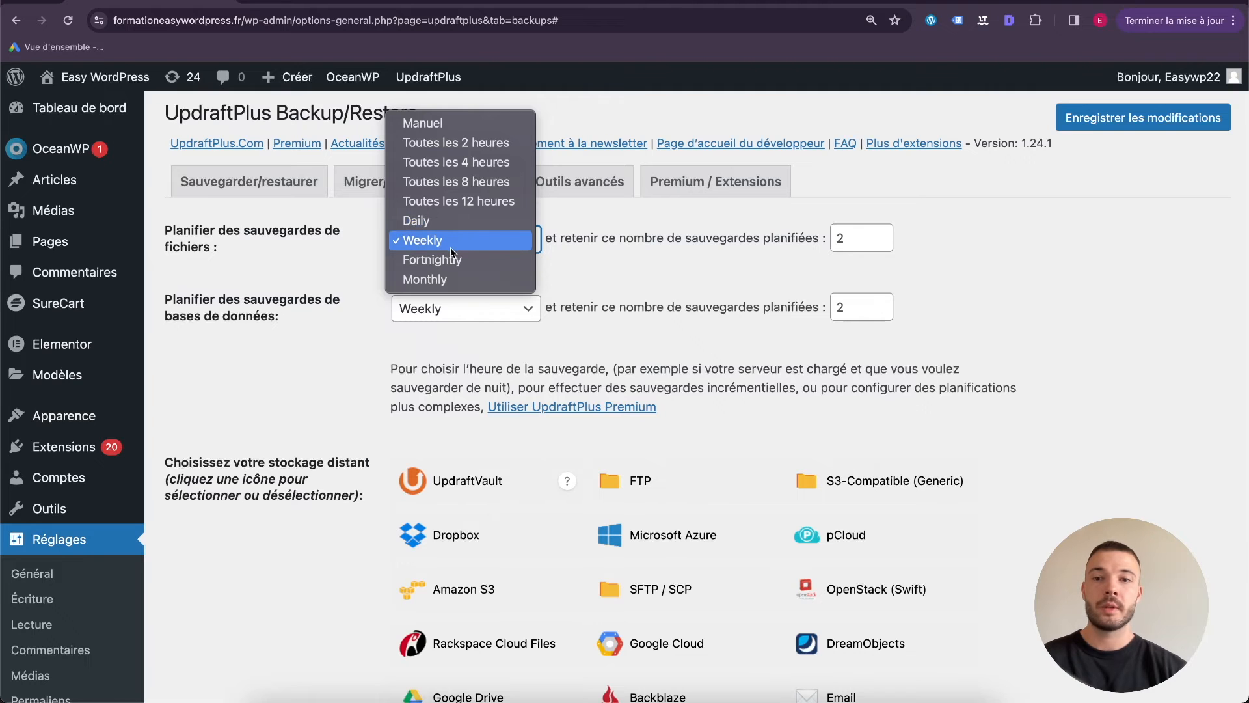
pyautogui.click(627, 252)
pyautogui.doubleClick(842, 238)
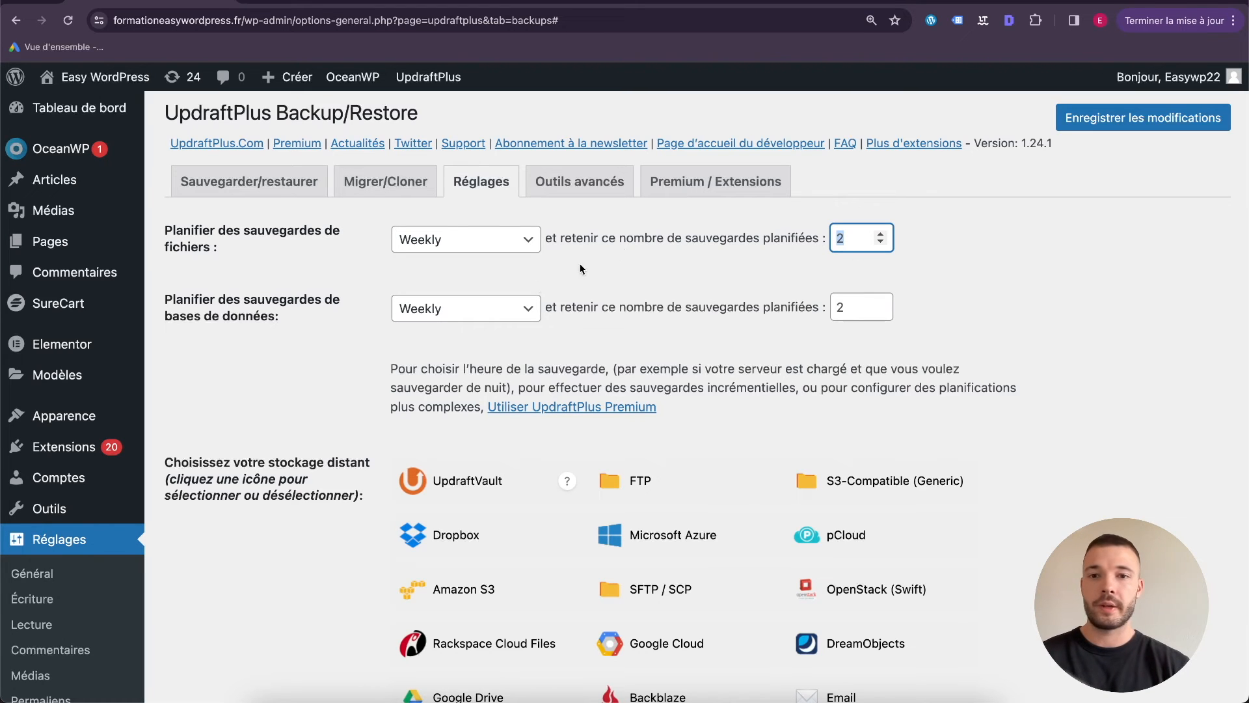
pyautogui.click(770, 280)
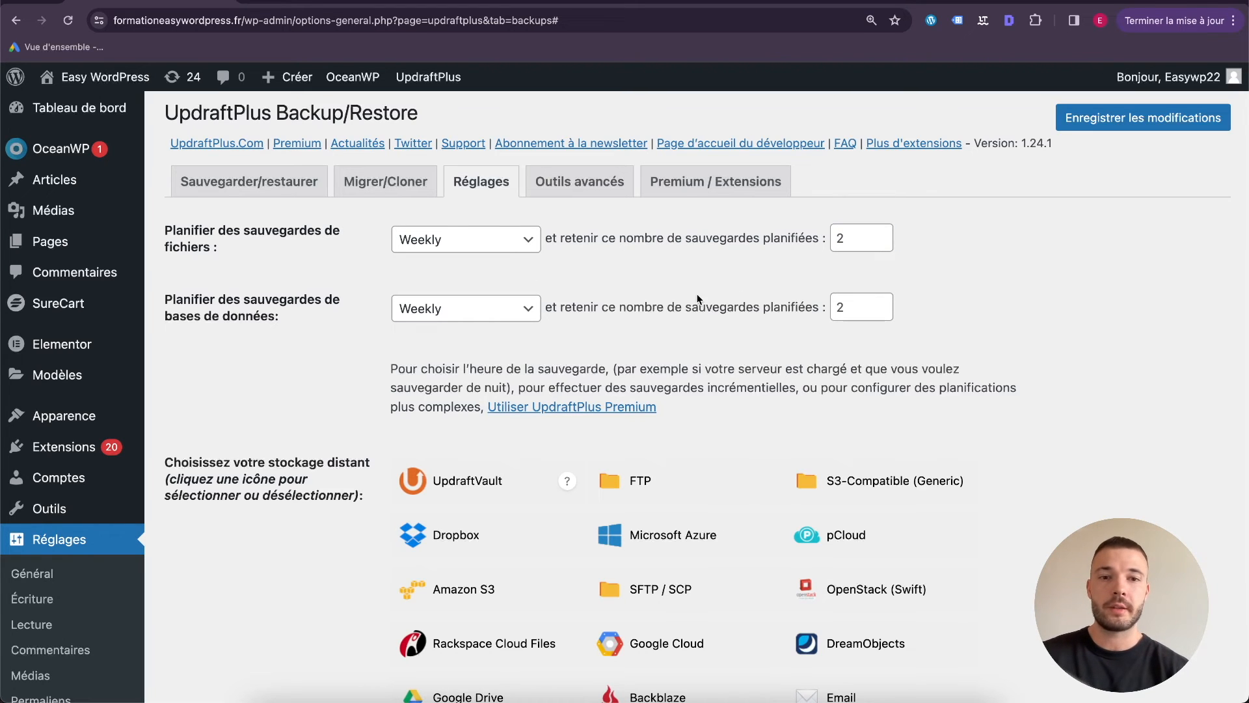
# Choose Google Drive as the remote storage for the backups.
pyautogui.scroll(-2, 646, 291)
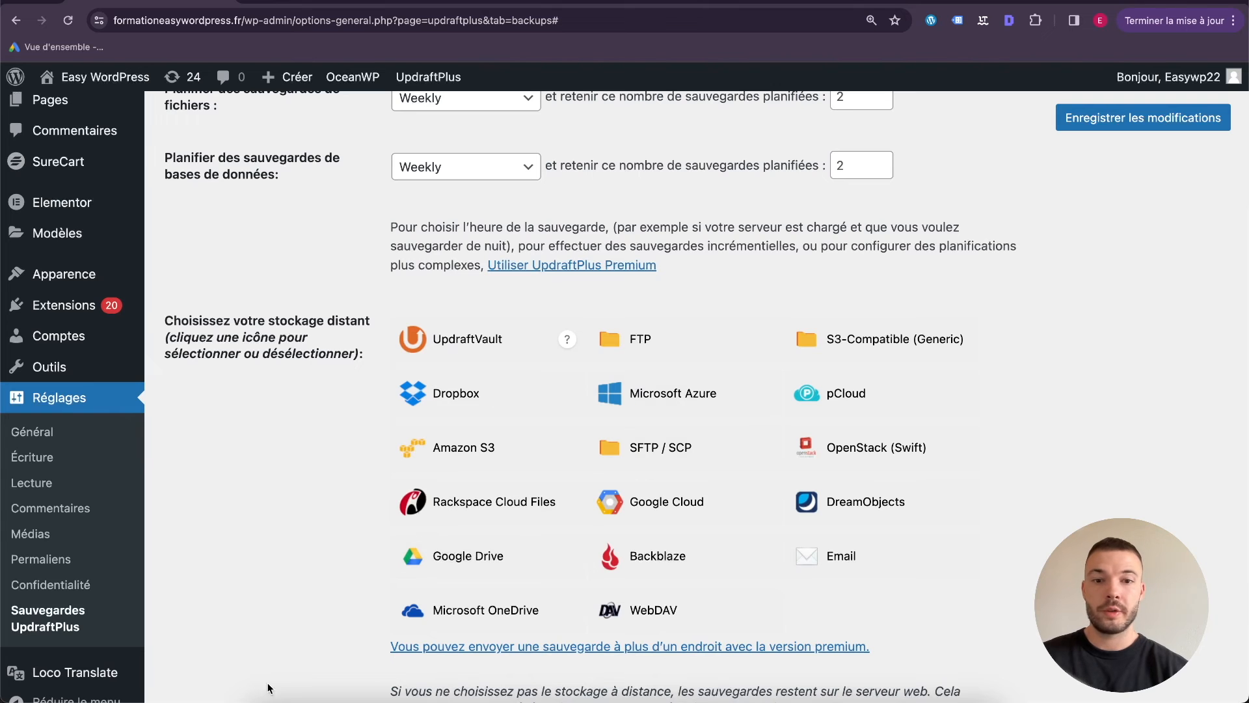
pyautogui.scroll(-1, 369, 462)
pyautogui.click(433, 509)
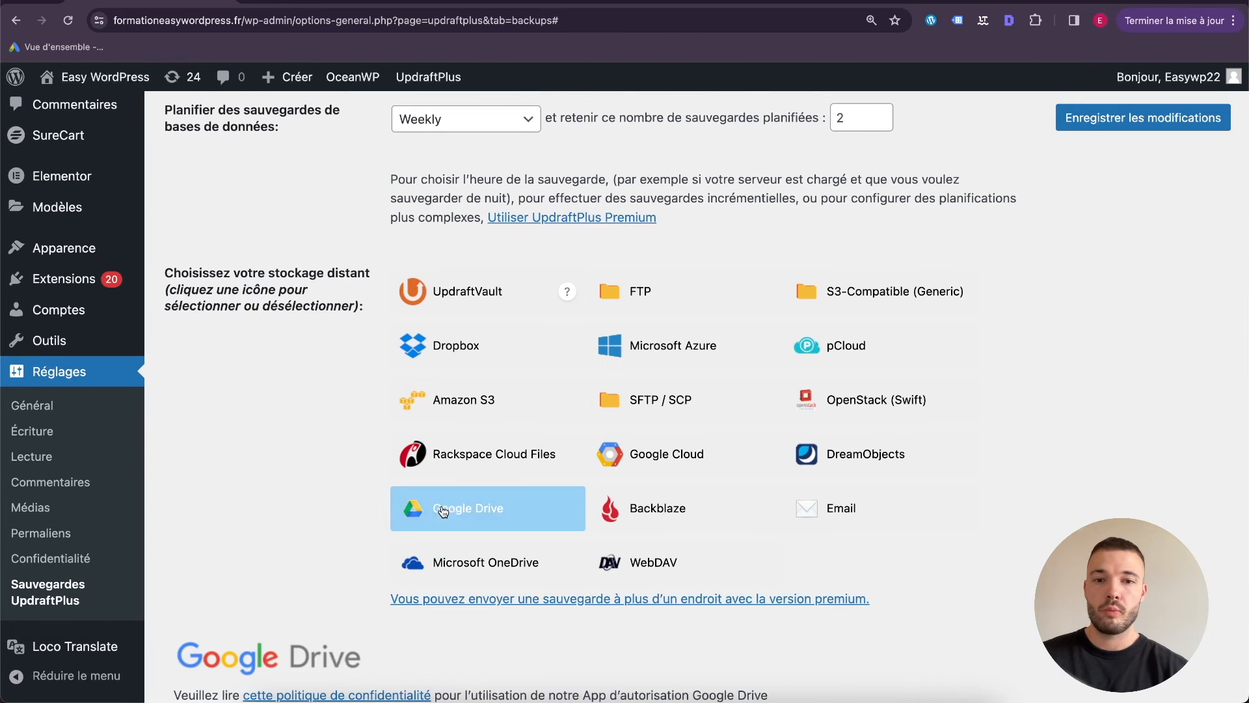
pyautogui.scroll(-1, 300, 488)
pyautogui.scroll(-15, 353, 478)
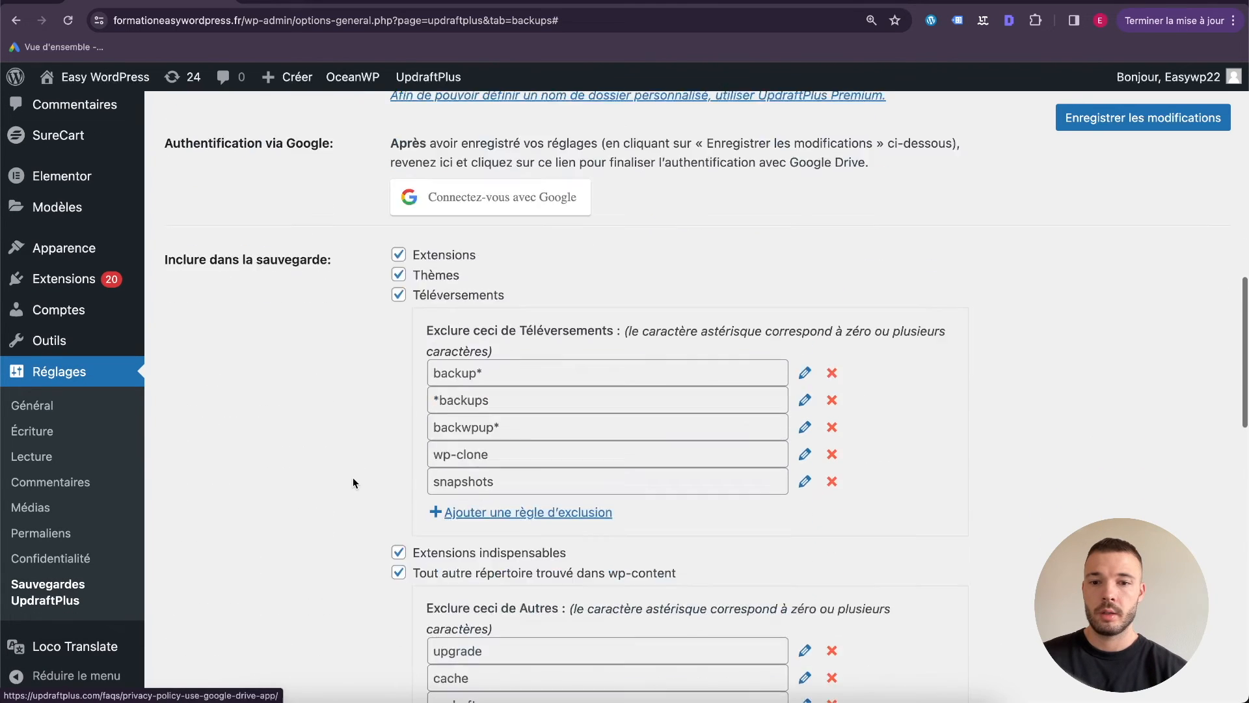
# Save the weekly schedule and Google Drive storage settings, and review the backup contents, remote storage and schedule options.
pyautogui.click(514, 279)
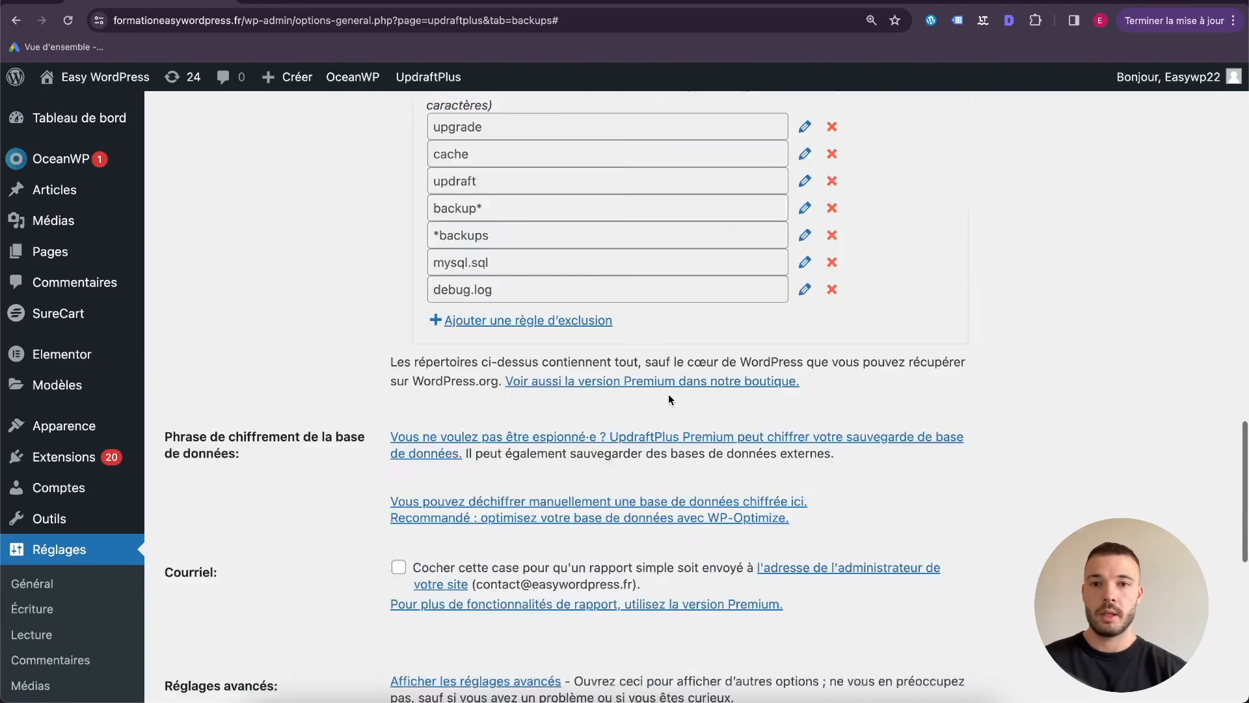
pyautogui.scroll(15, 669, 393)
pyautogui.scroll(-8, 669, 393)
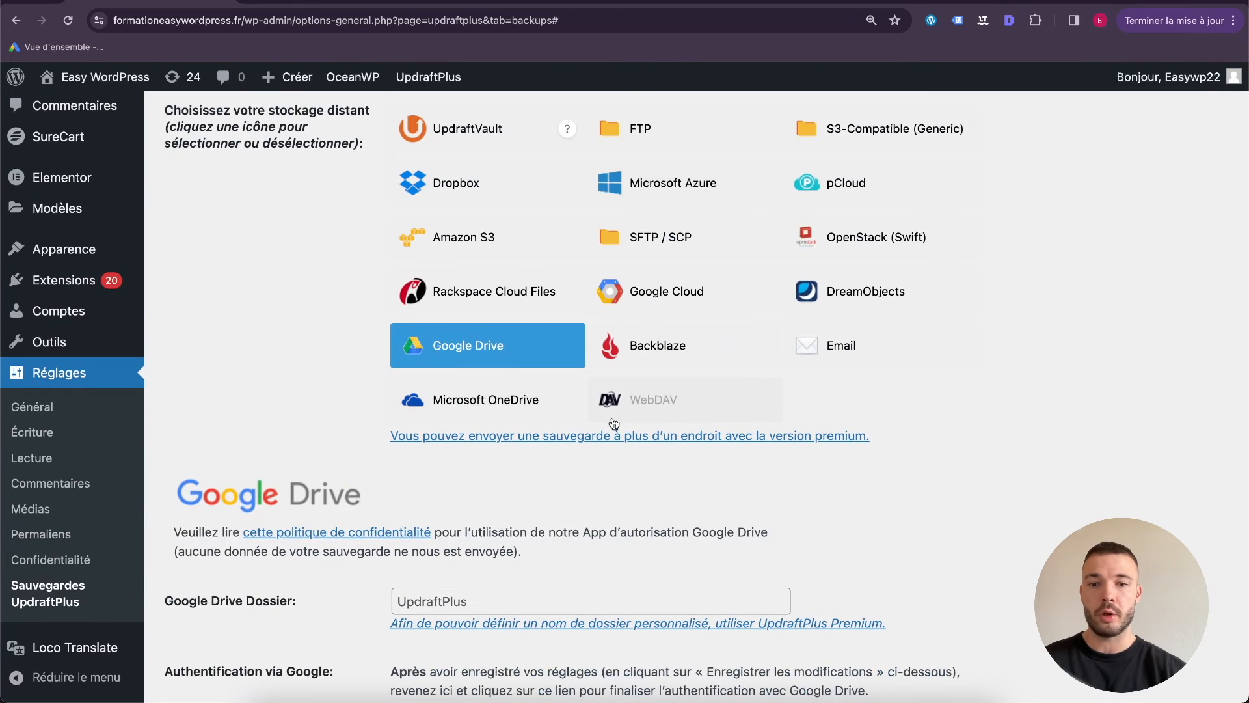
pyautogui.scroll(7, 302, 431)
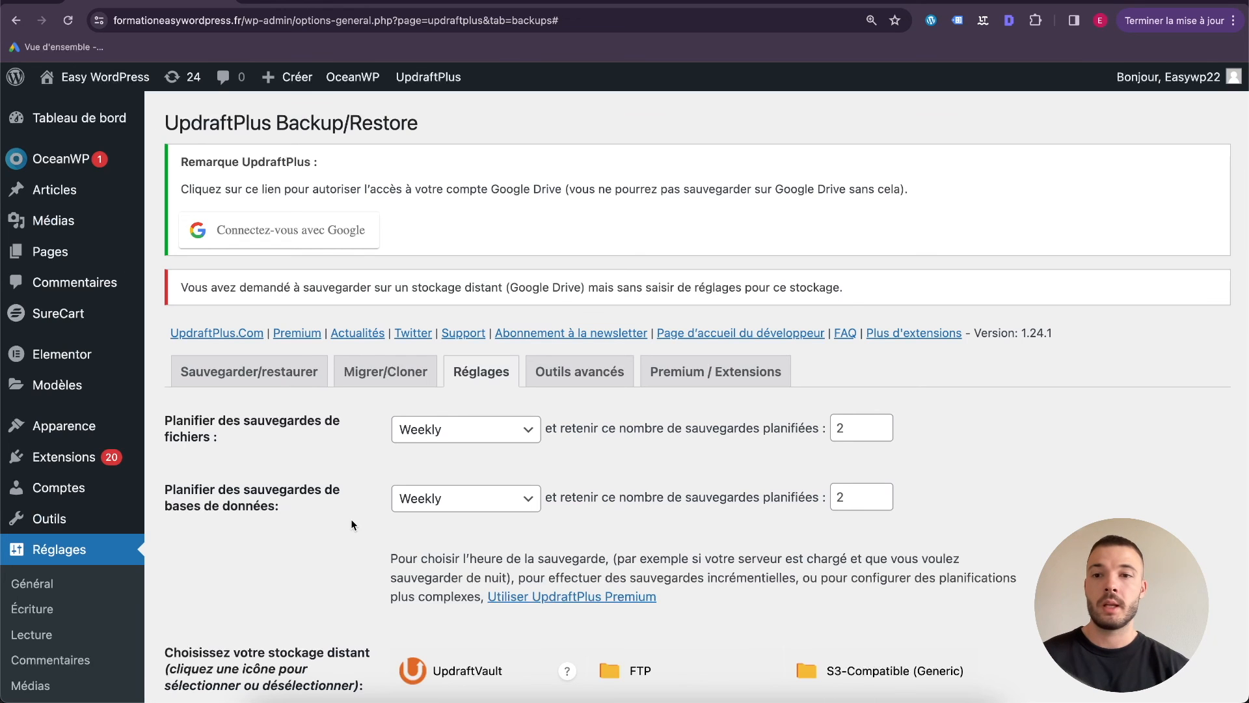
pyautogui.scroll(-4, 281, 478)
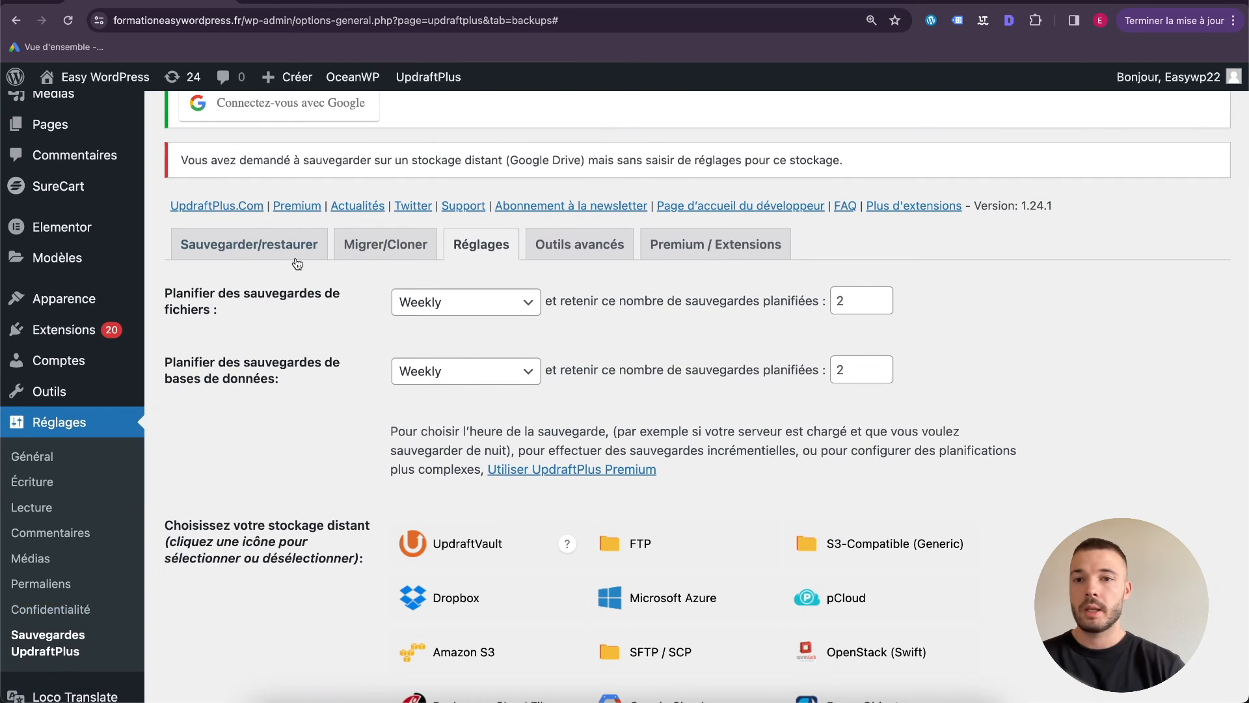
# Show the upload area for backup files in the existing backups section of the backup and restore page.
pyautogui.click(296, 259)
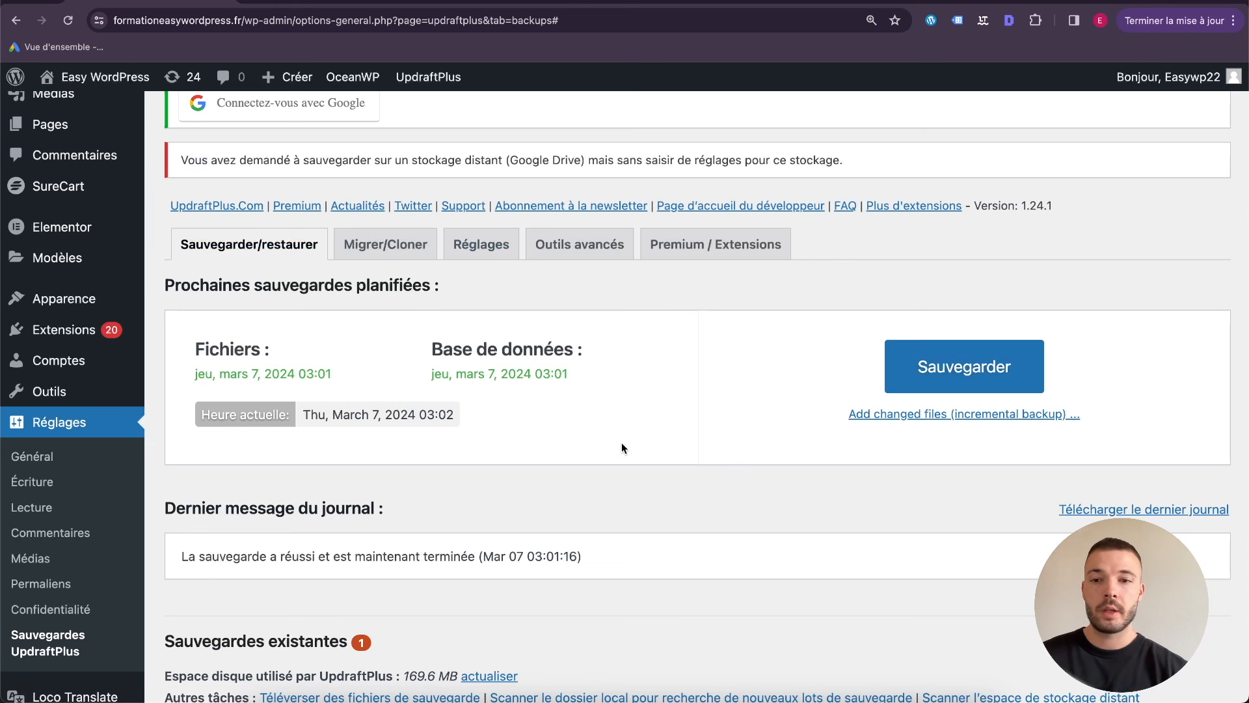
pyautogui.scroll(-5, 622, 447)
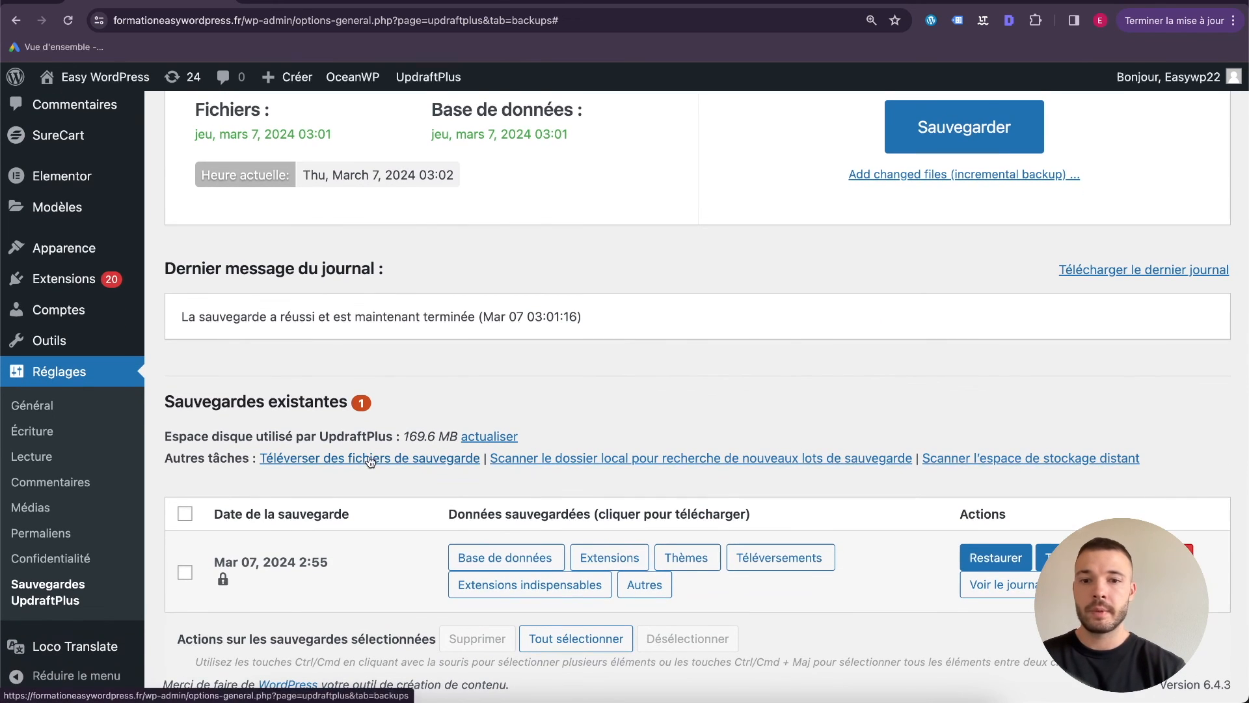
pyautogui.click(370, 459)
pyautogui.scroll(-3, 380, 478)
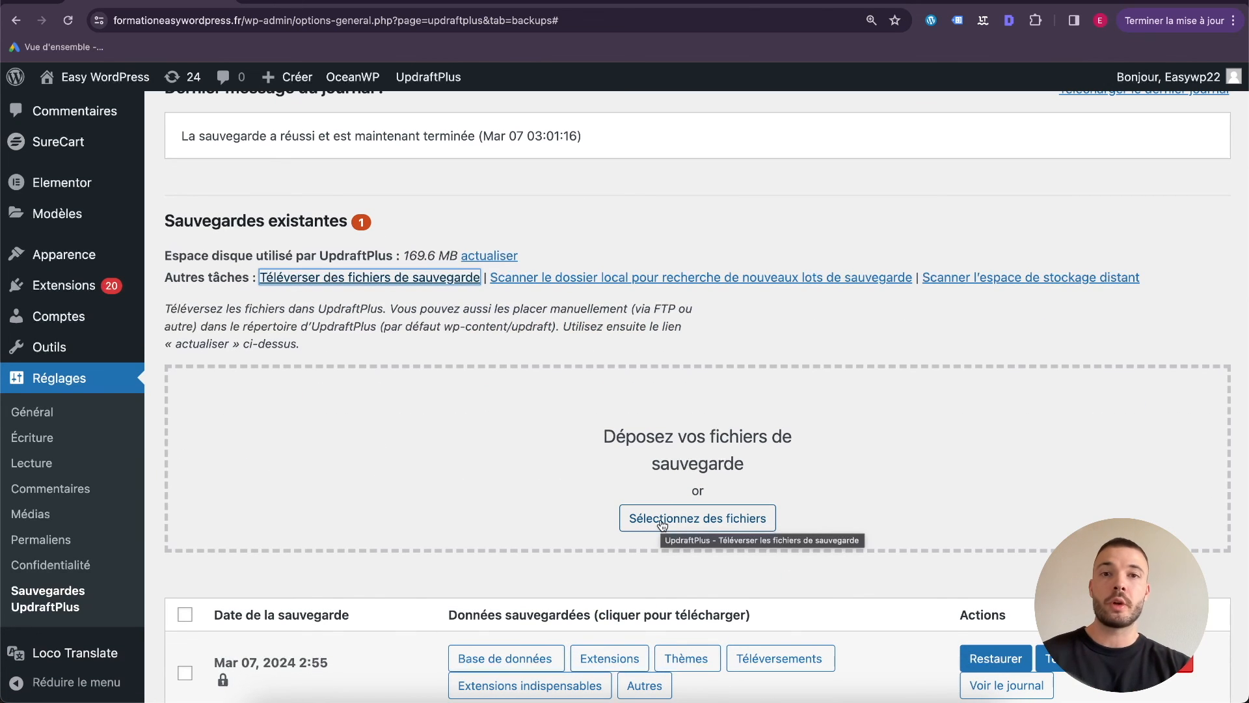
pyautogui.scroll(-2, 489, 409)
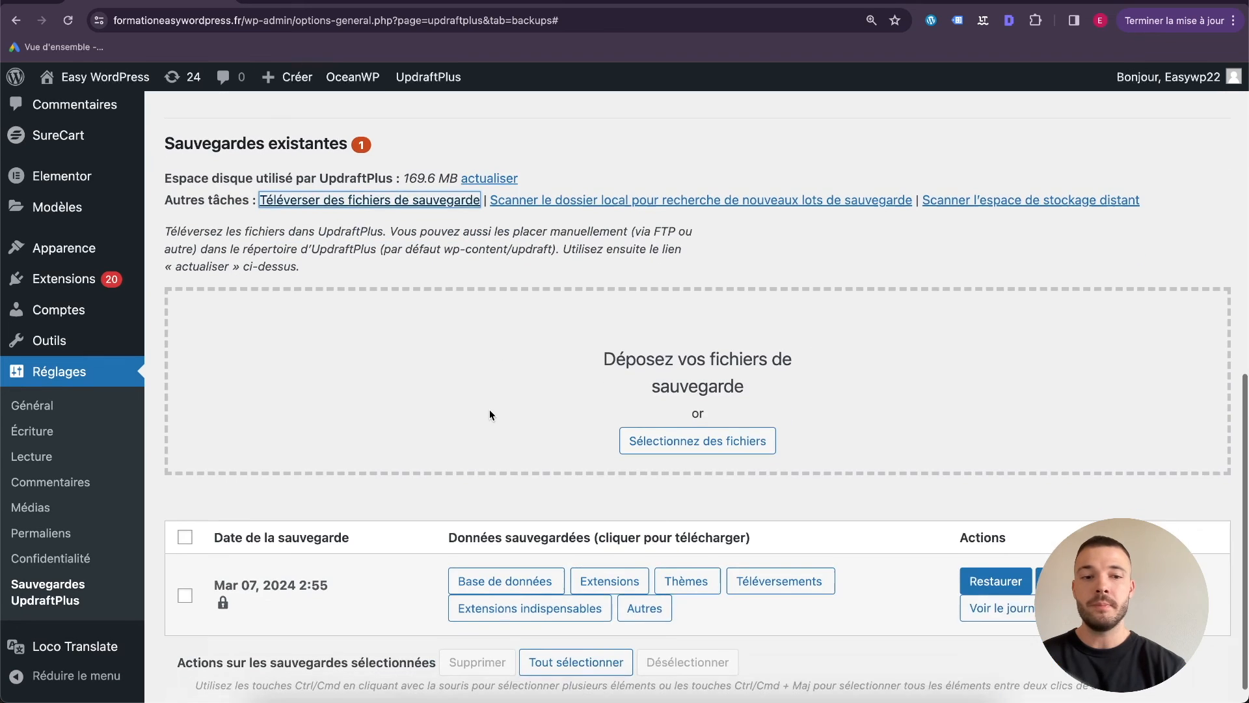